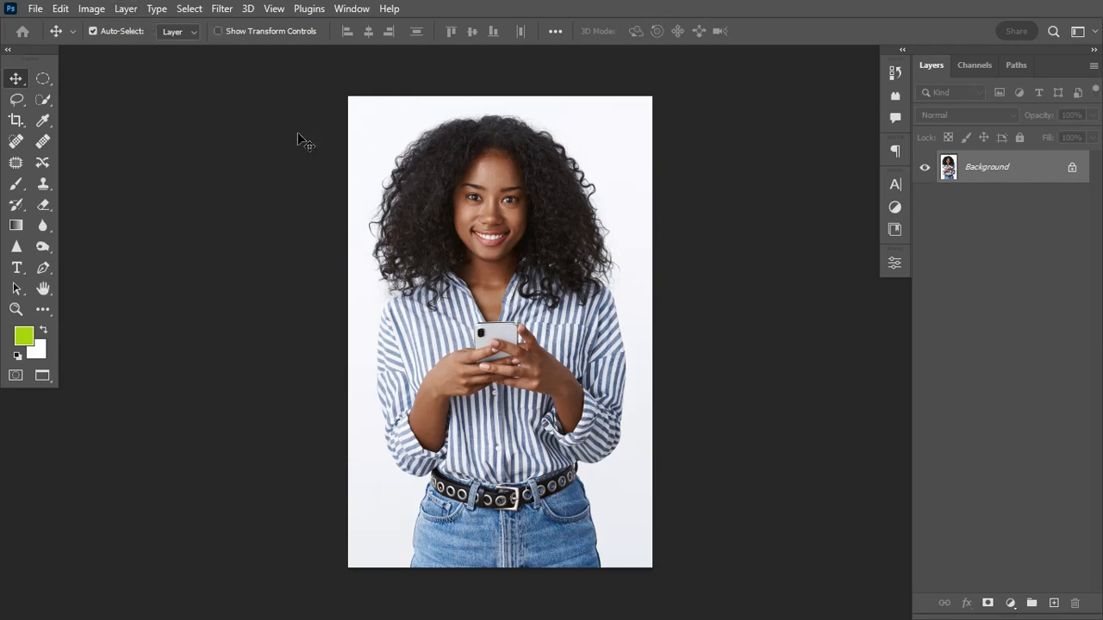
Check the photo's width and height in pixels and its resolution without resizing the image
left_click(93, 11)
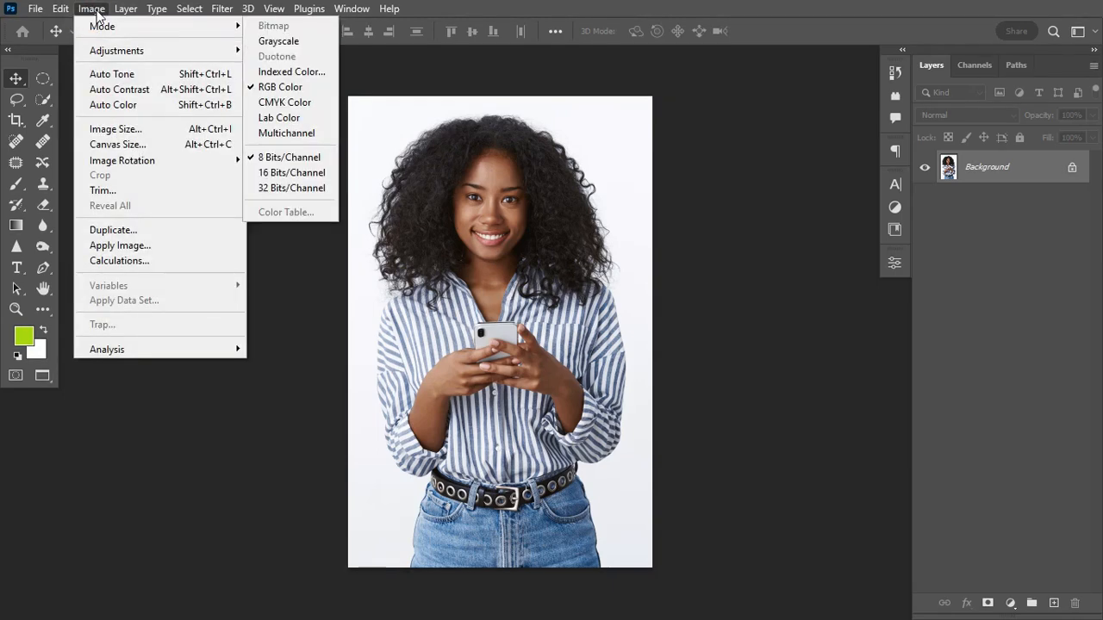
left_click(164, 127)
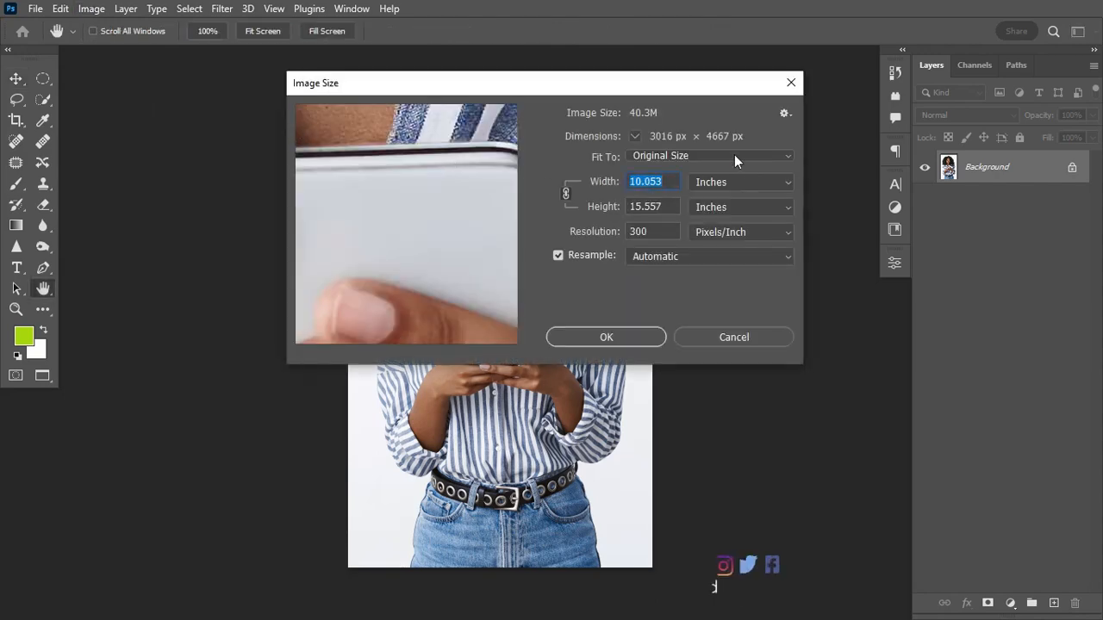
left_click(733, 181)
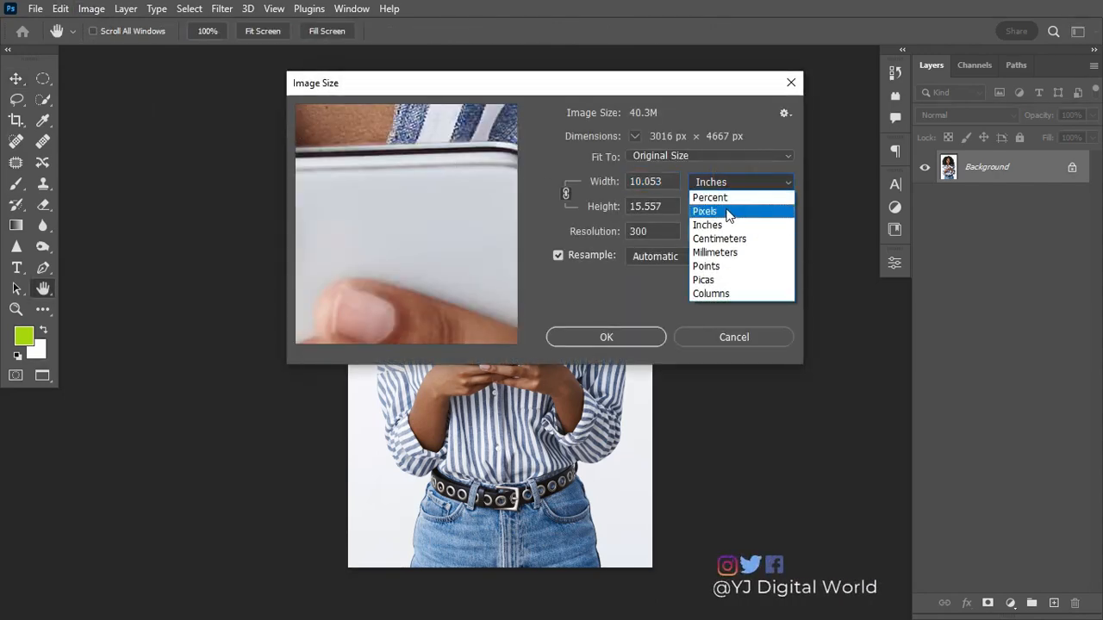
left_click(728, 214)
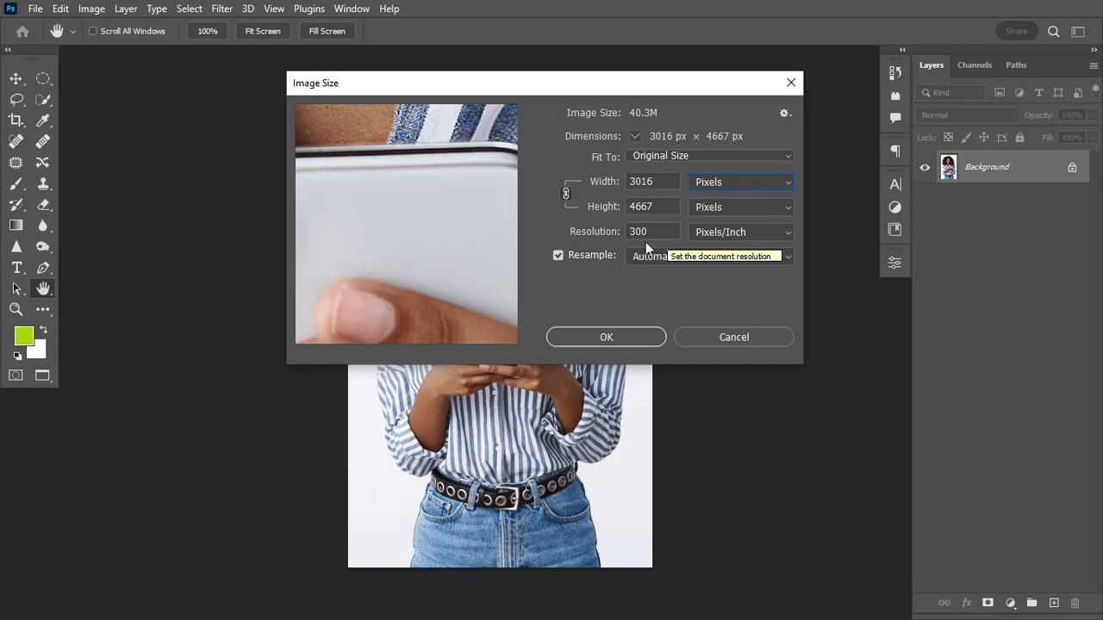
left_click(758, 339)
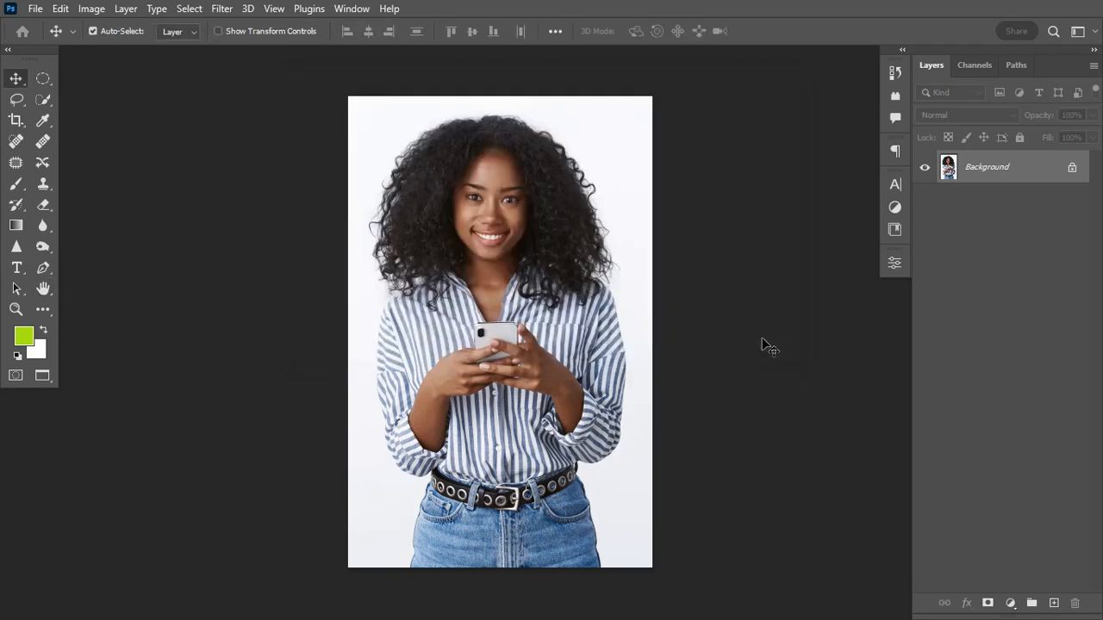
Examine the photo's quality up close on the hands, shirt, face and curly hair
key("ctrl+plus")
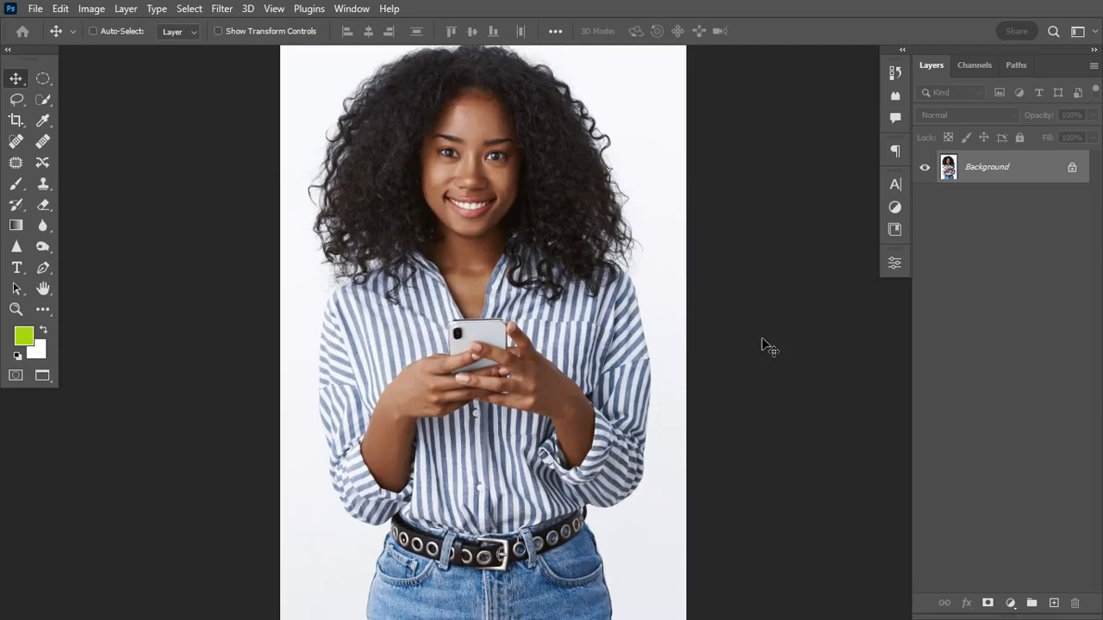
key("ctrl+plus")
key("ctrl+plus")
key("ctrl+plus")
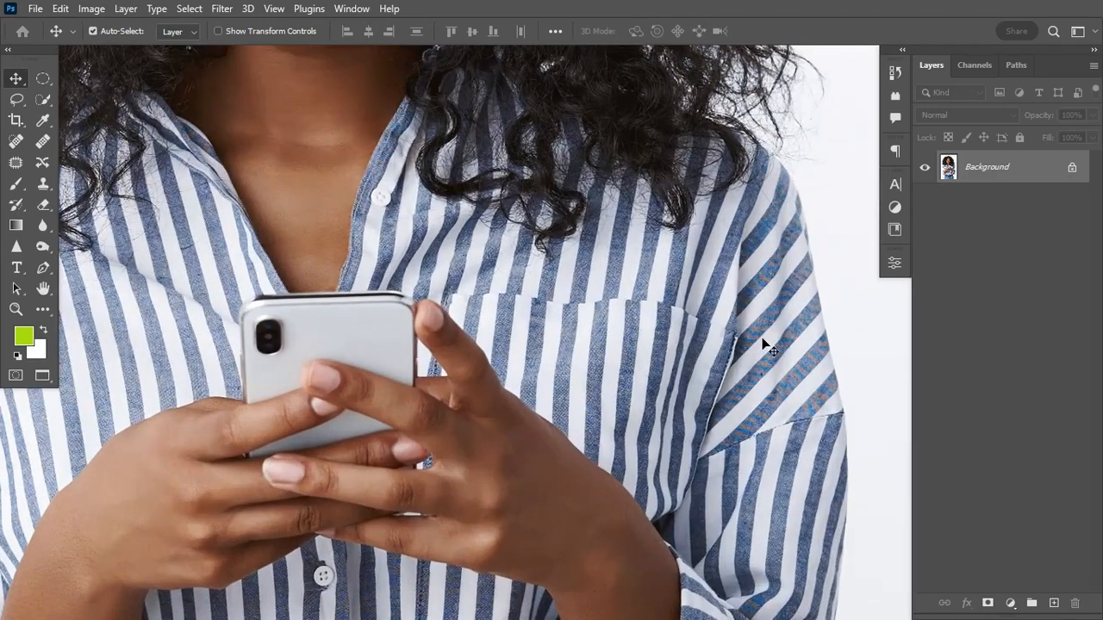
scroll(767, 345, "up", 10)
key("ctrl+plus")
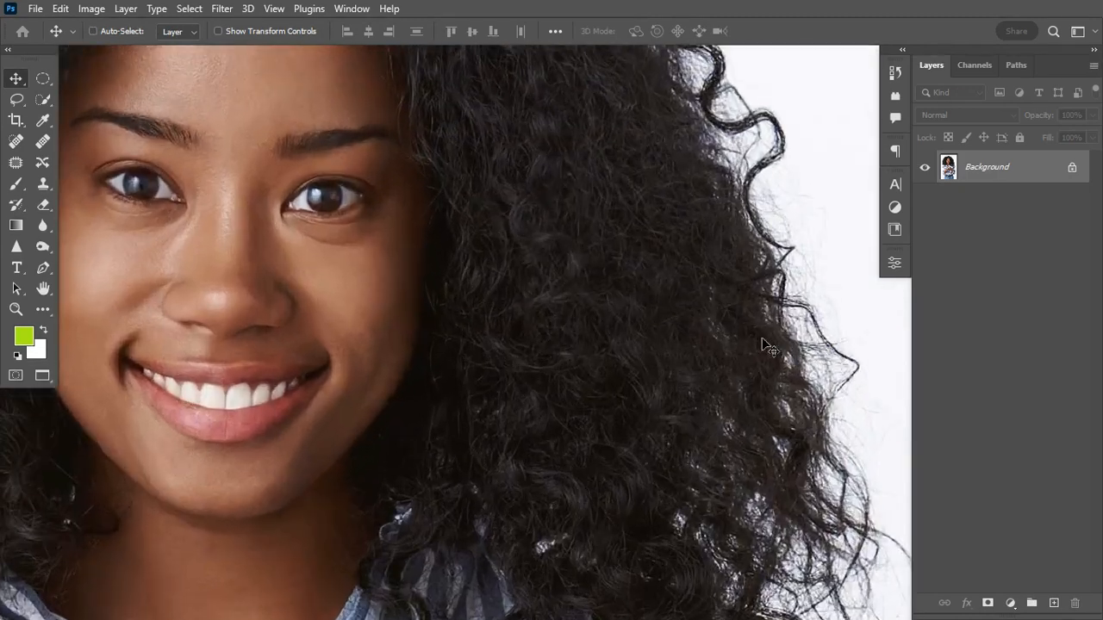
scroll(767, 345, "up", 3)
scroll(767, 345, "left", 4)
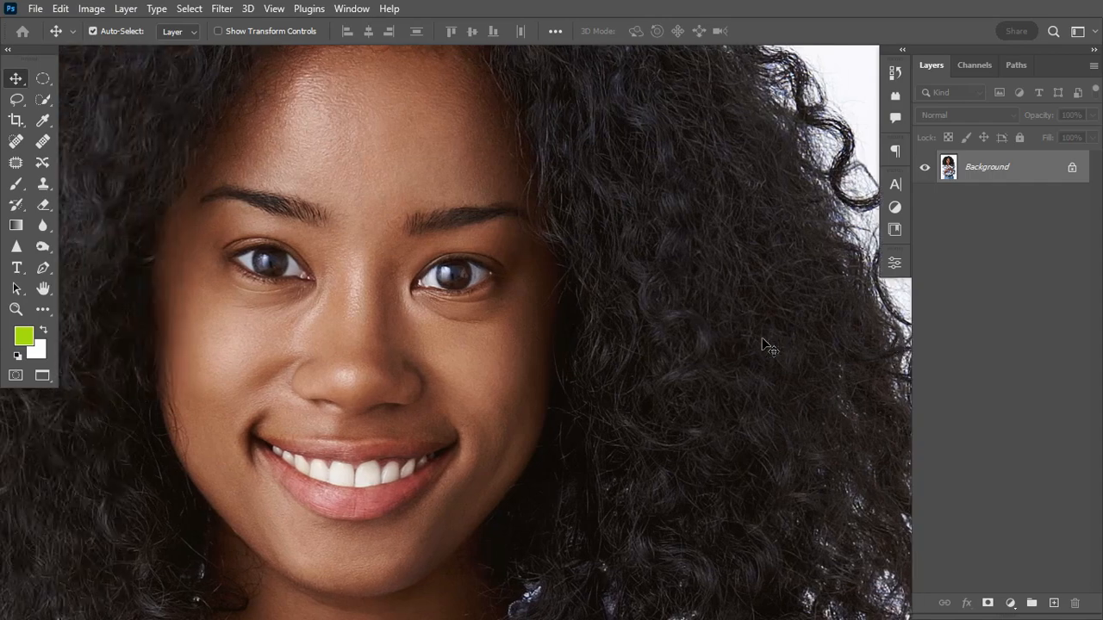
key("ctrl+plus")
key("ctrl+plus")
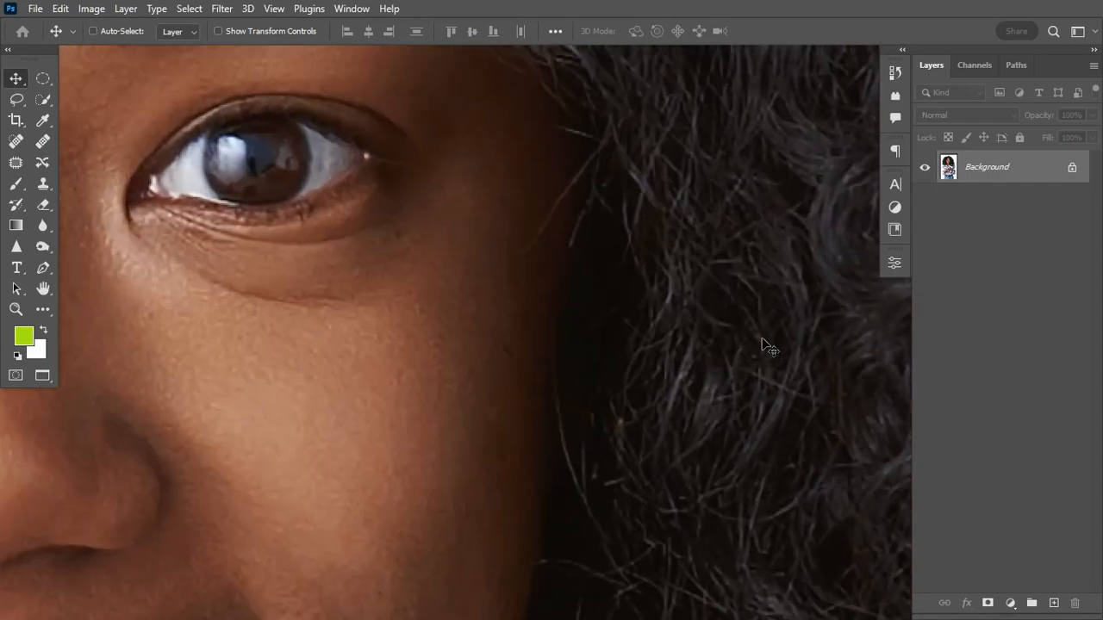
key("ctrl+minus")
key("ctrl+minus")
key("ctrl+minus")
key("ctrl+plus")
key("ctrl+plus")
key("ctrl+minus")
key("ctrl+plus")
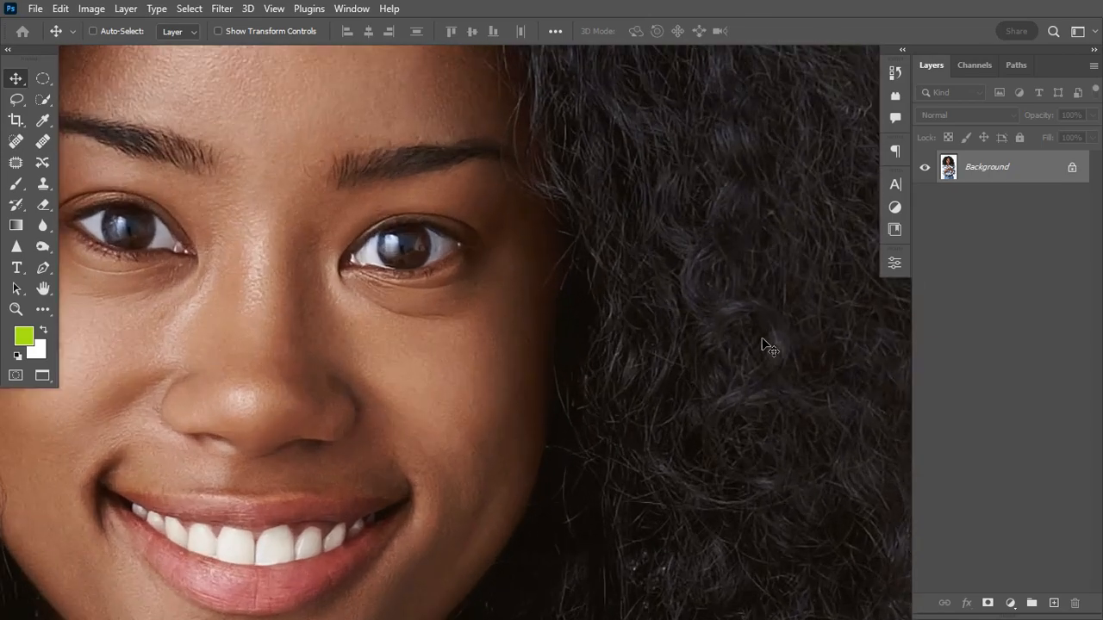
key("ctrl+minus")
key("ctrl+minus")
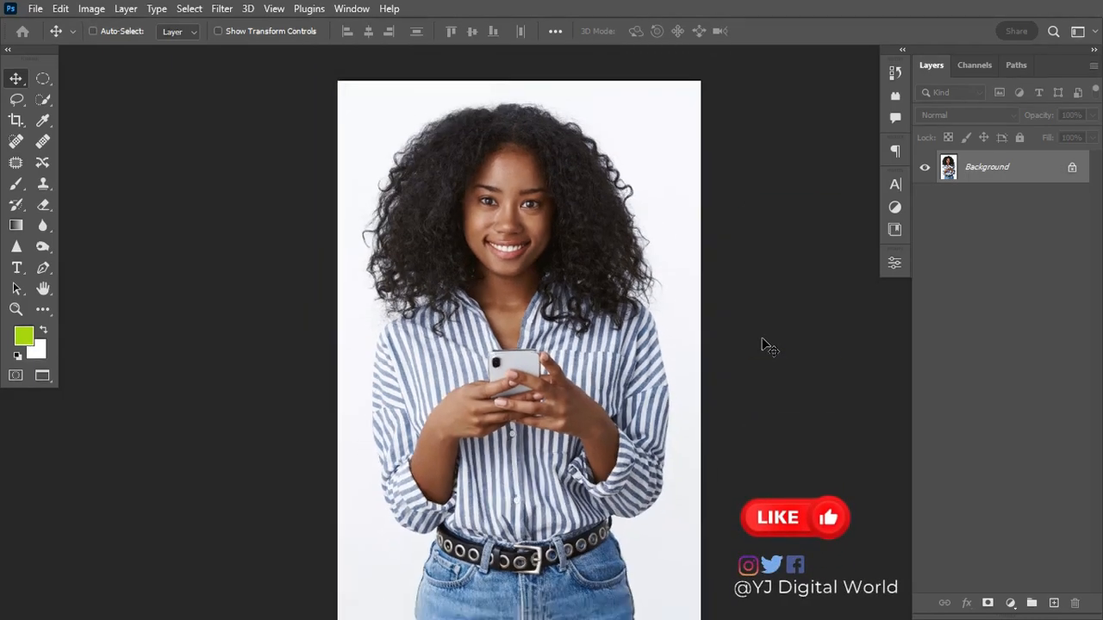
Add a Solid Color fill layer in bright red, hex f70510
key("ctrl+plus")
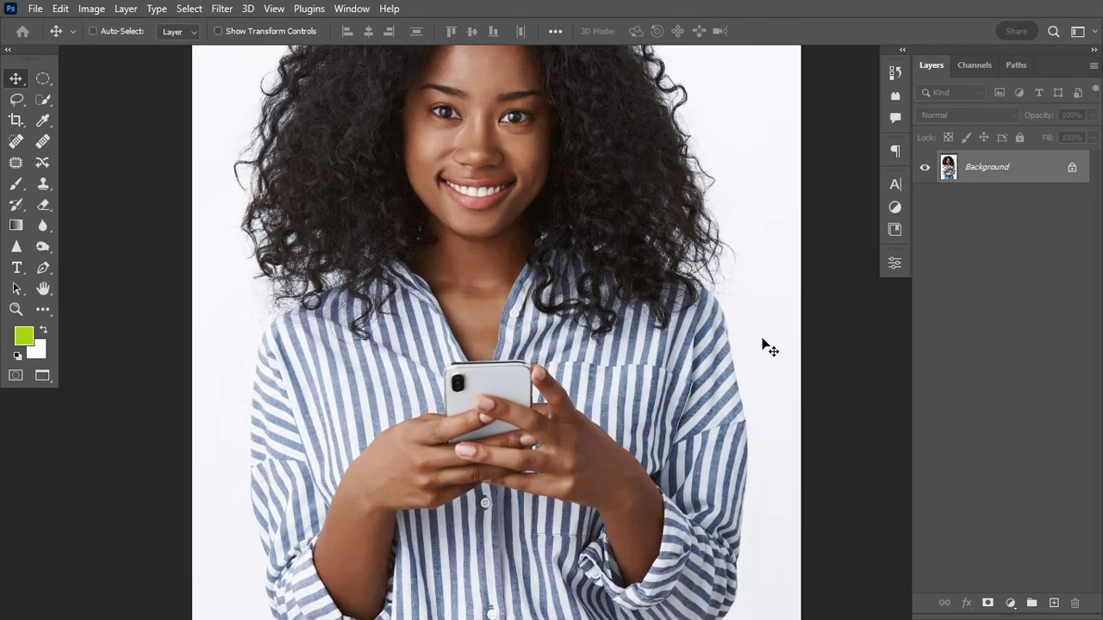
scroll(762, 345, "up", 5)
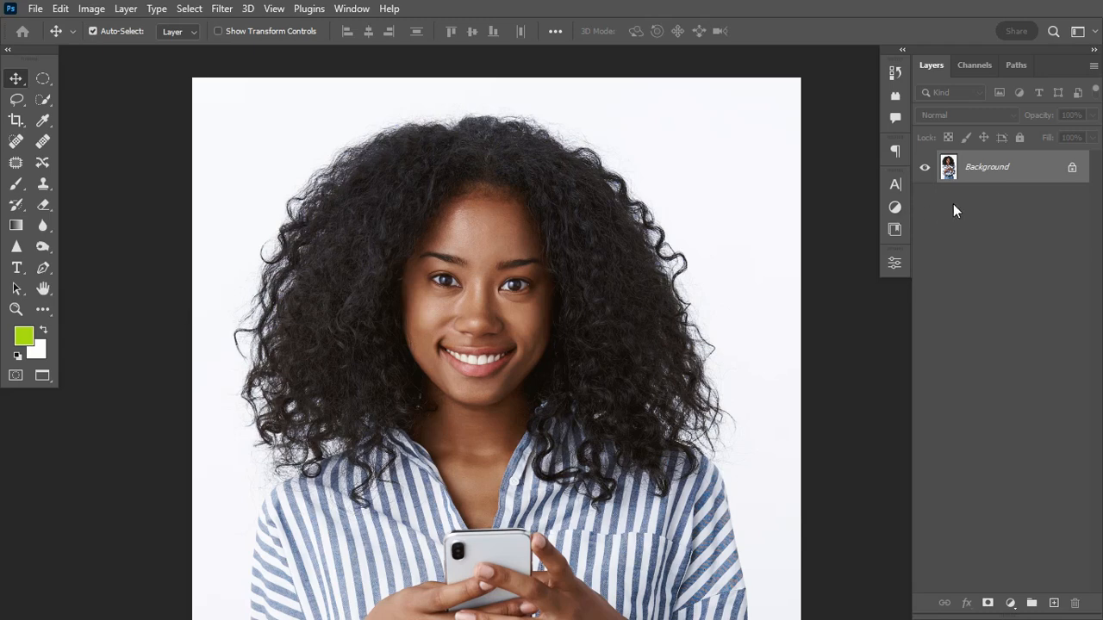
left_click(1011, 603)
left_click(1006, 320)
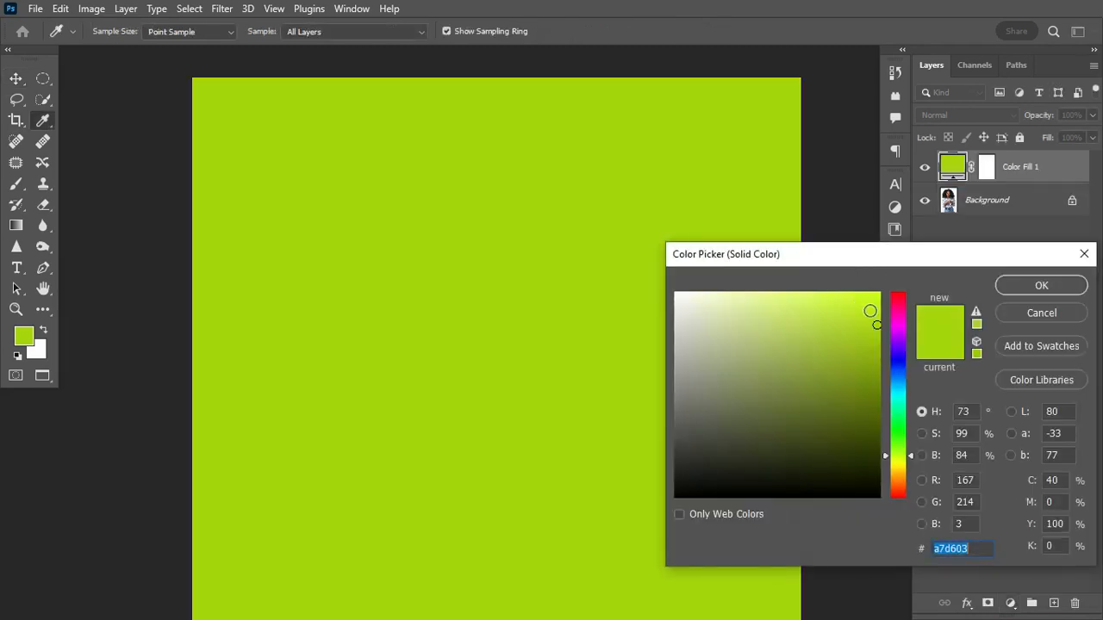
left_click_drag(900, 310, 895, 295)
left_click(875, 298)
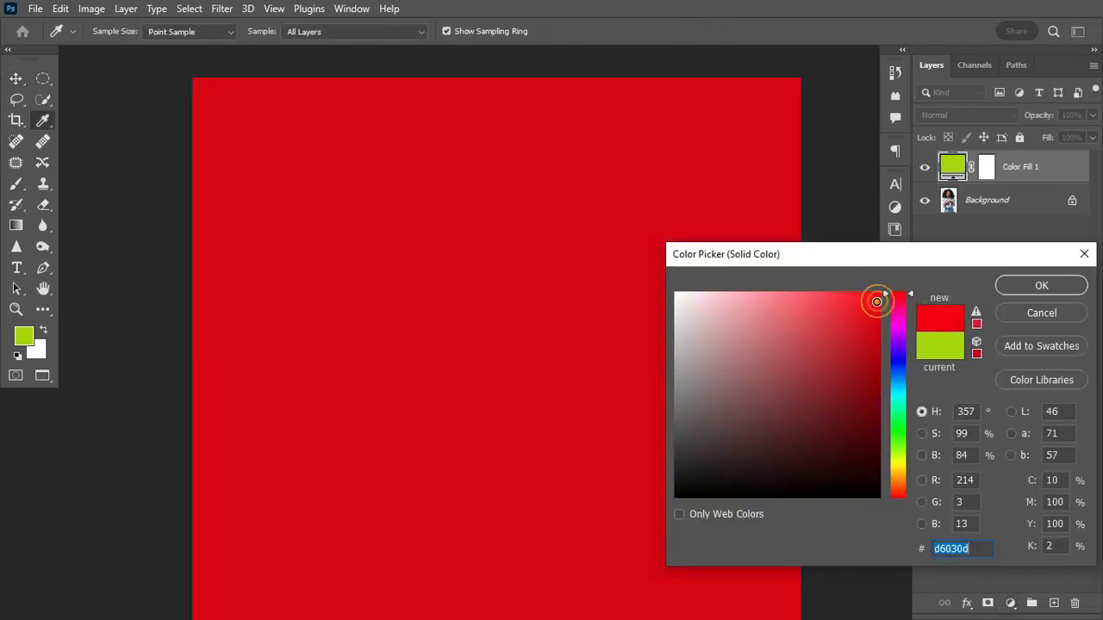
left_click(903, 295)
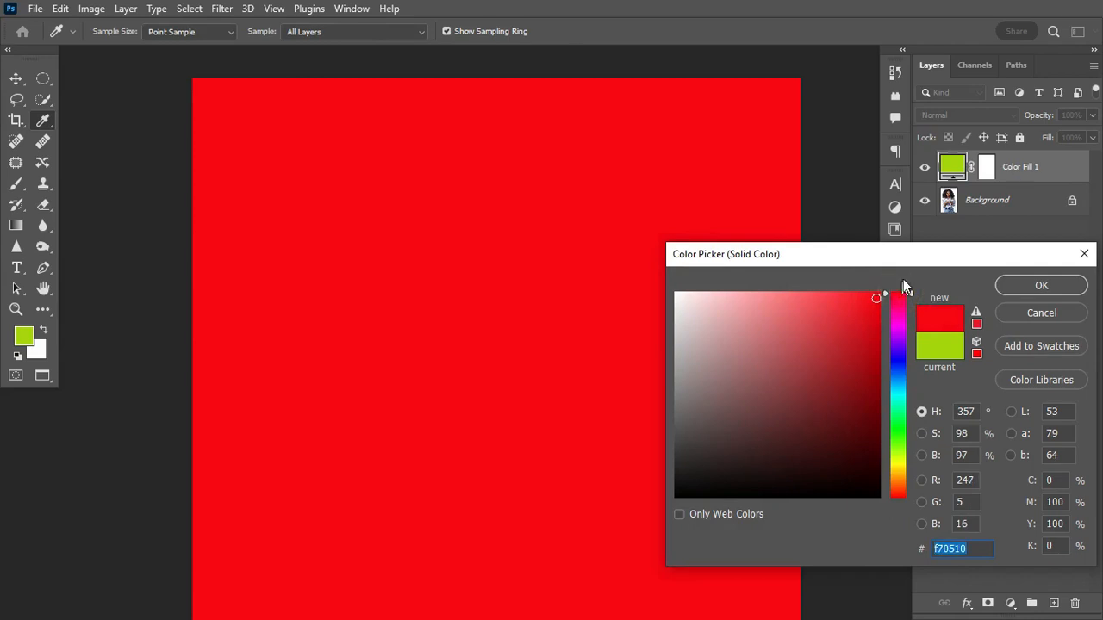
left_click(1025, 284)
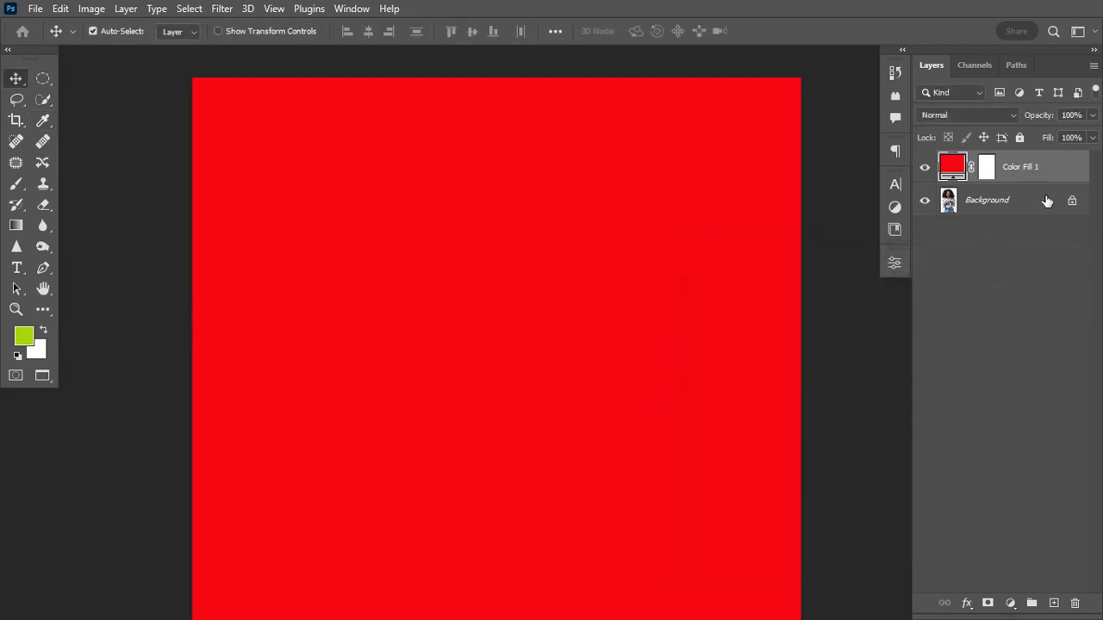
Unlock the Background layer and move the red Color Fill 1 layer beneath it
left_click(1071, 198)
left_click_drag(1072, 198, 1075, 603)
left_click_drag(1046, 158, 1042, 221)
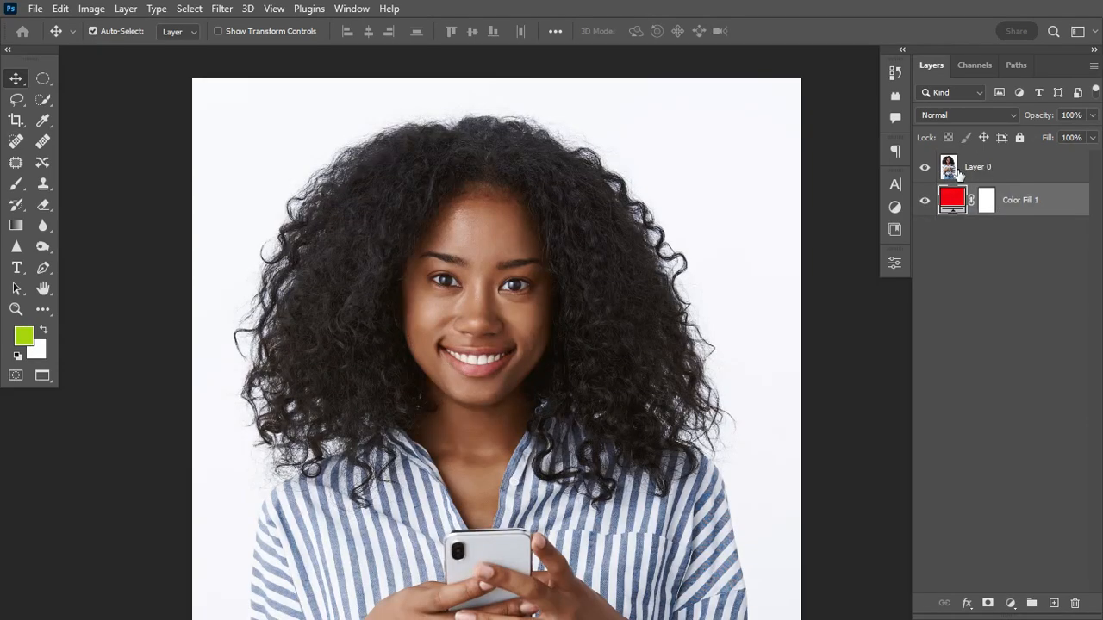
Select the woman's hair, face and upper body on Layer 0 with the Quick Selection tool at brush size 500
left_click(985, 164)
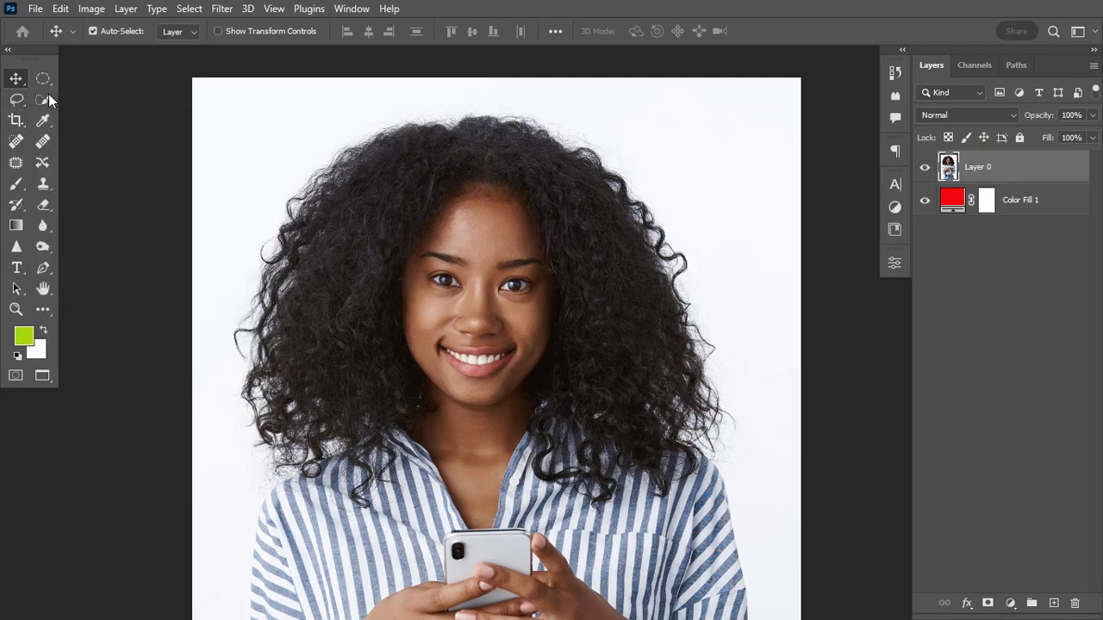
left_click(43, 99)
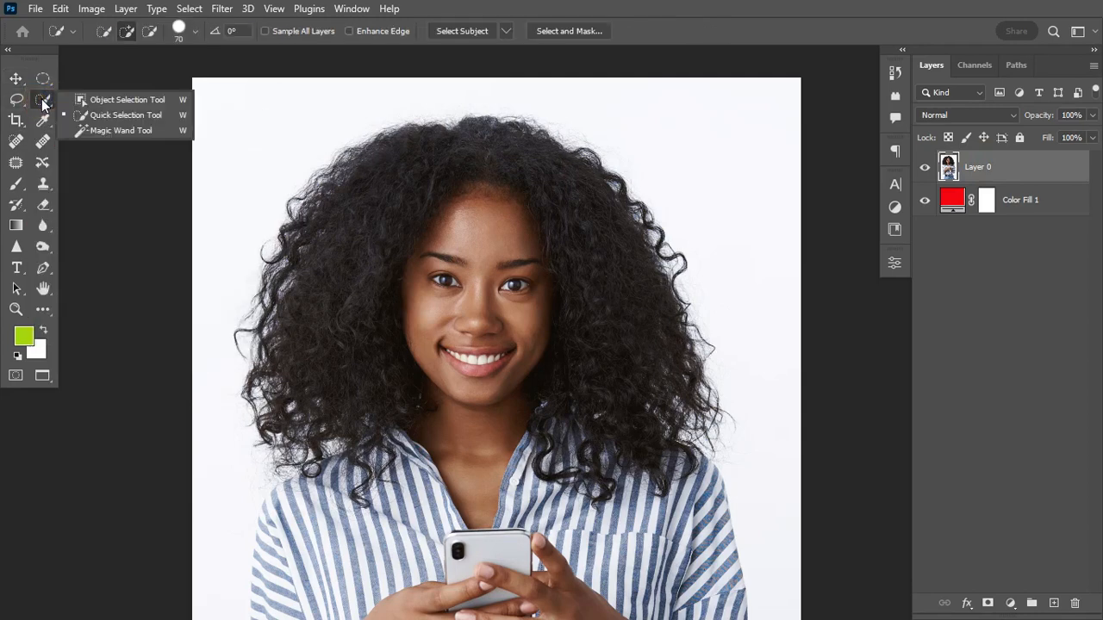
left_click(95, 116)
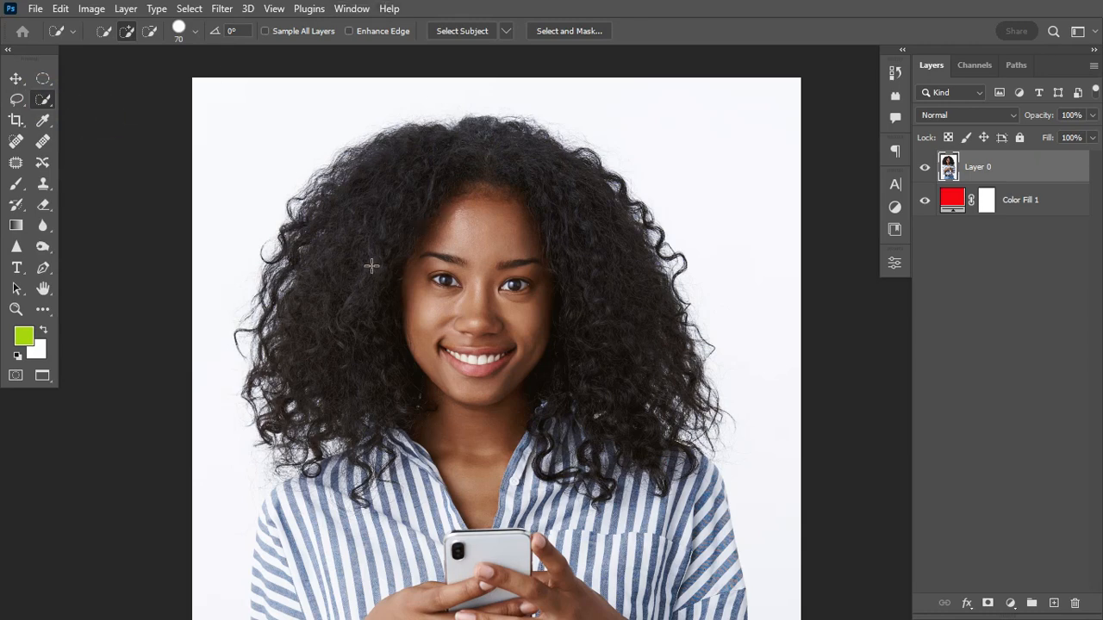
key("bracketright")
key("bracketright")
key("bracketright")
key("bracketright")
key("bracketright")
key("bracketright")
key("bracketright")
key("bracketright")
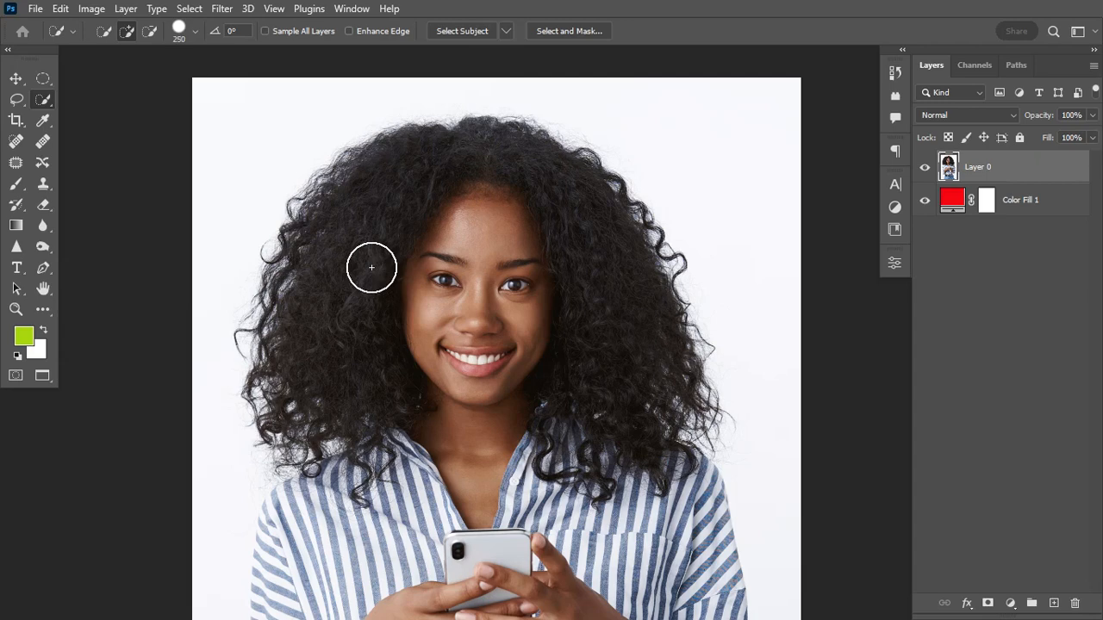
key("bracketright")
key("bracketright")
key("bracketright")
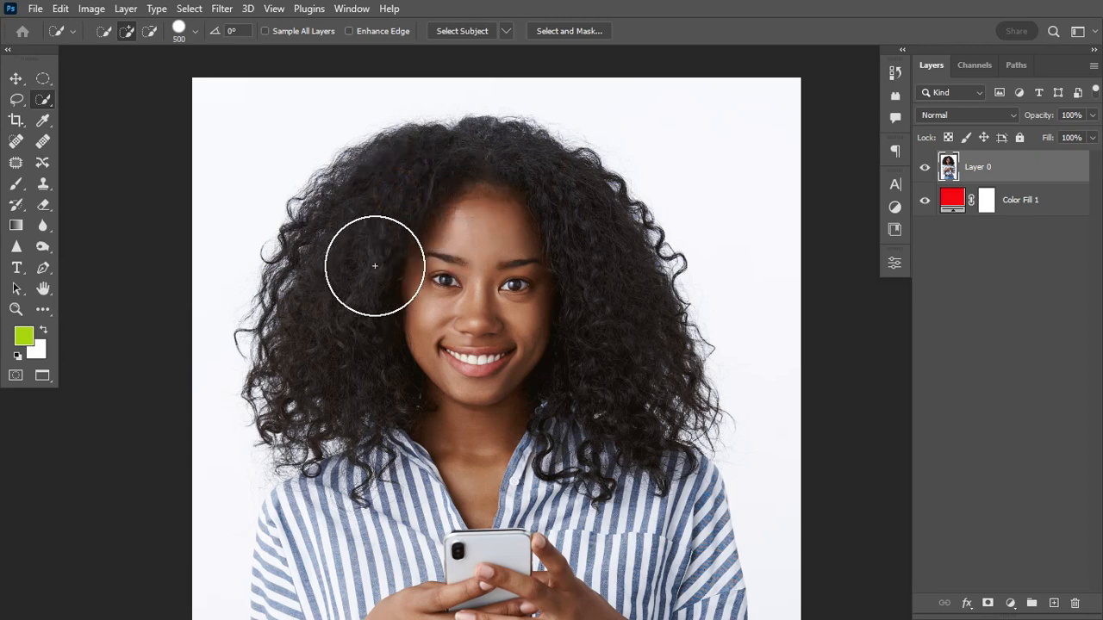
left_click(399, 191)
left_click(365, 273)
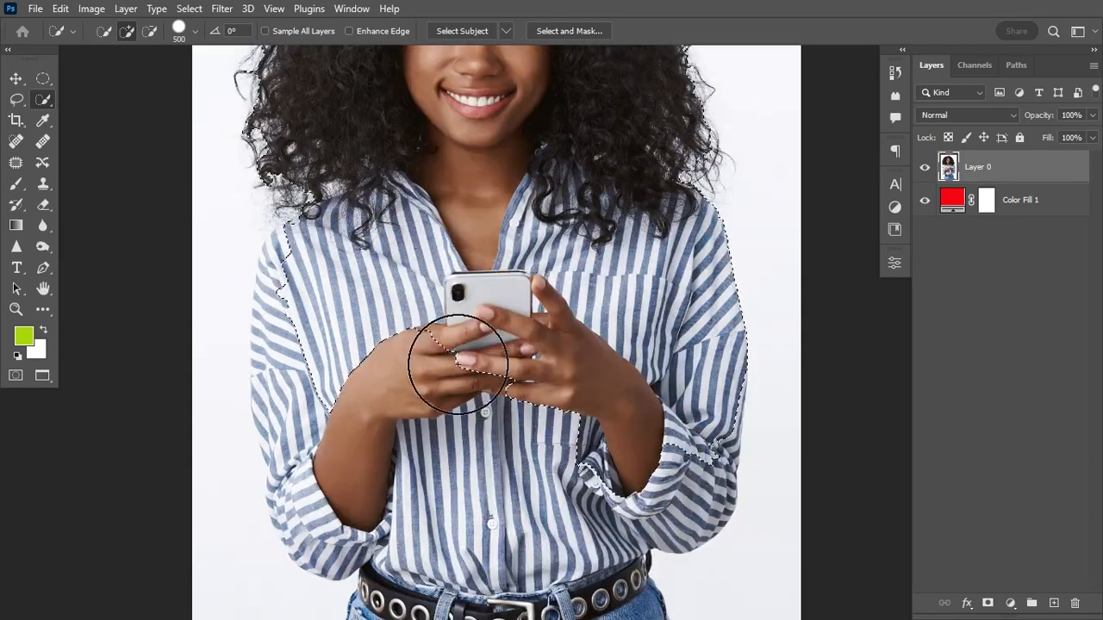
Extend the selection over the hands, the forearm and the striped sleeve on the image's left side
mouse_move(456, 356)
left_mouse_down()
mouse_move(353, 455)
mouse_move(337, 505)
mouse_move(320, 480)
mouse_move(333, 473)
mouse_move(320, 468)
left_mouse_up()
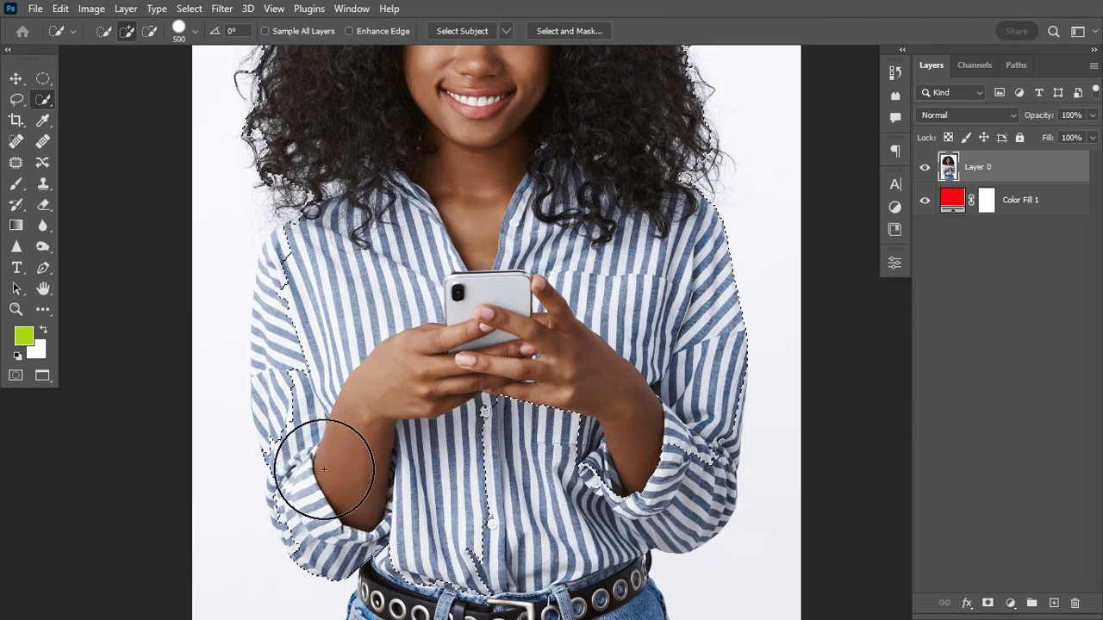
left_click(308, 319)
mouse_move(309, 286)
left_mouse_down()
mouse_move(310, 274)
mouse_move(315, 322)
left_mouse_up()
Complete the selection over the rolled-up cuffs, the lower shirt, the belt and the jeans, keeping the white background out
key("ctrl+plus")
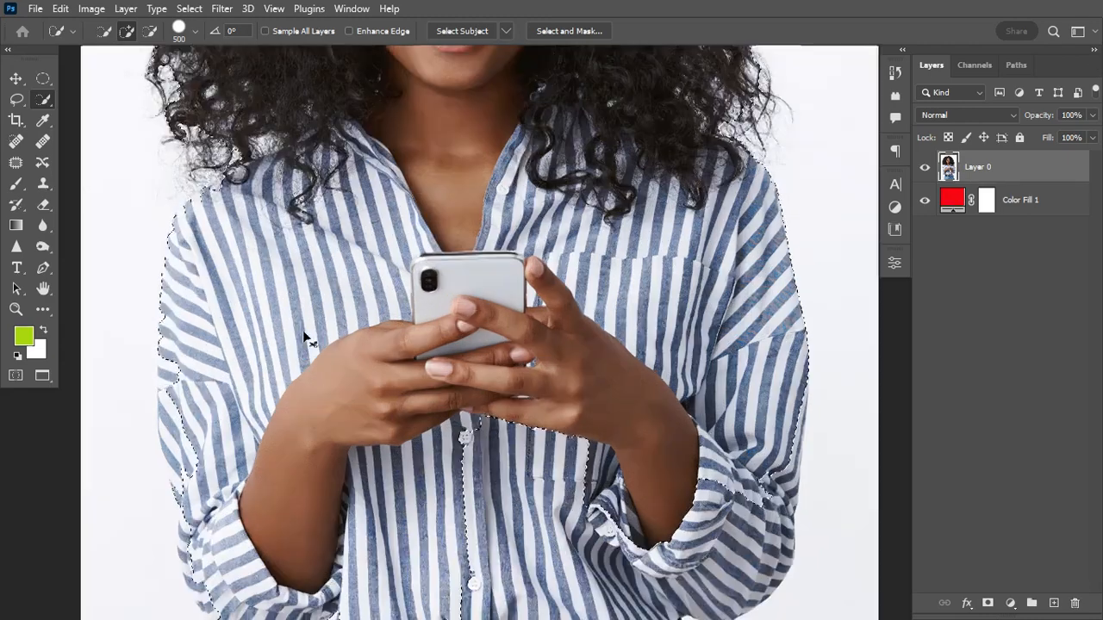
scroll(247, 379, "down", 3)
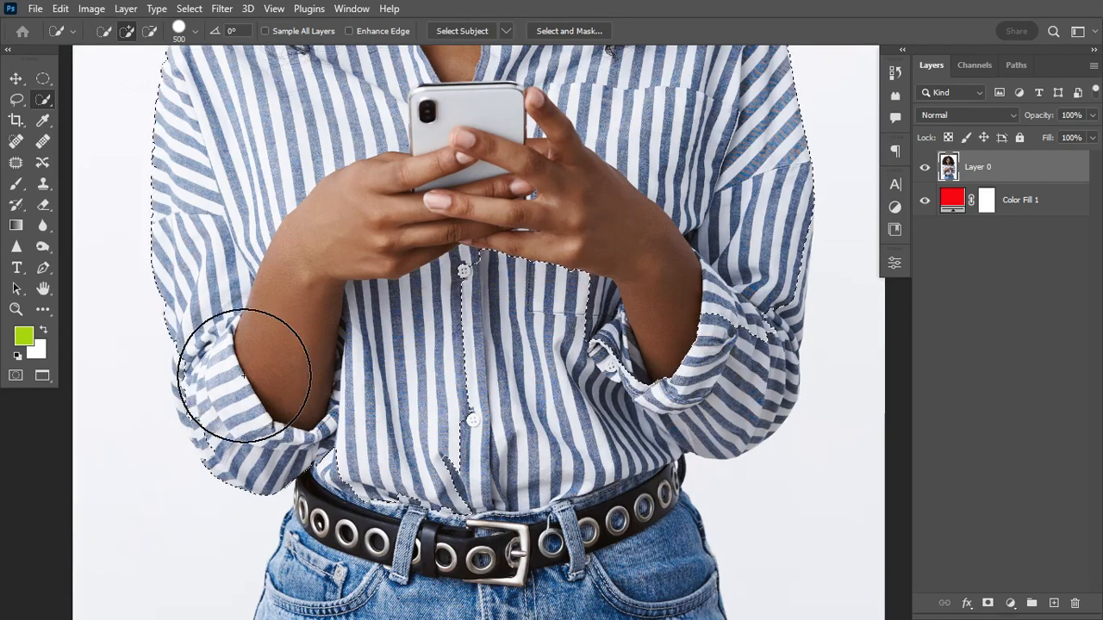
mouse_move(243, 376)
left_mouse_down()
mouse_move(513, 324)
mouse_move(547, 405)
mouse_move(599, 300)
mouse_move(600, 264)
mouse_move(626, 352)
left_mouse_up()
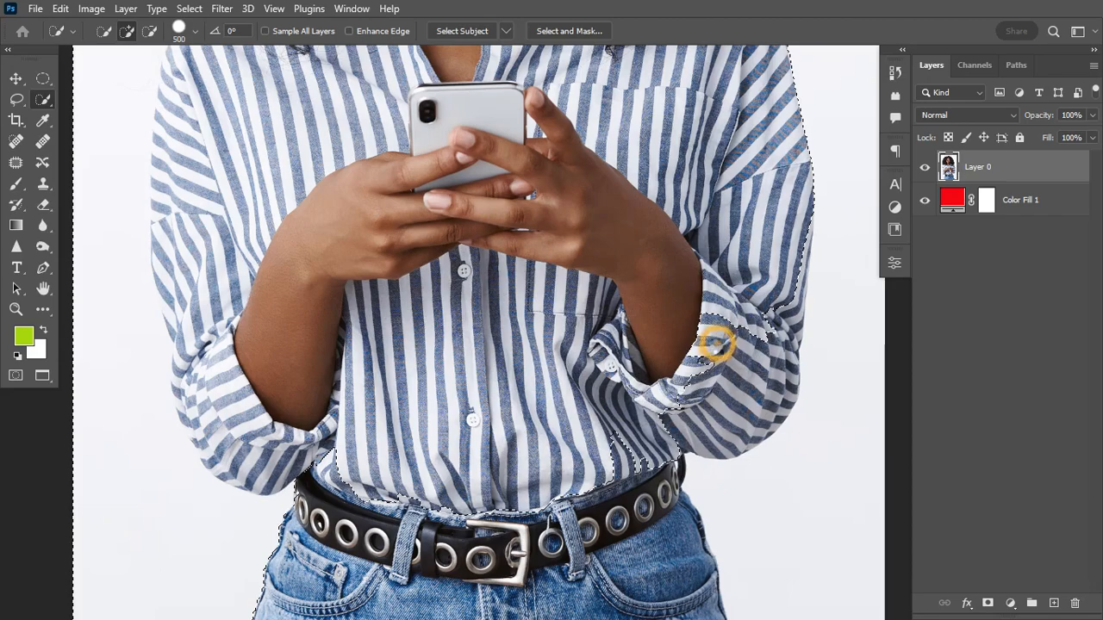
scroll(665, 345, "down", 3)
mouse_move(394, 467)
left_mouse_down()
mouse_move(345, 468)
mouse_move(364, 343)
left_mouse_up()
scroll(592, 399, "up", 6)
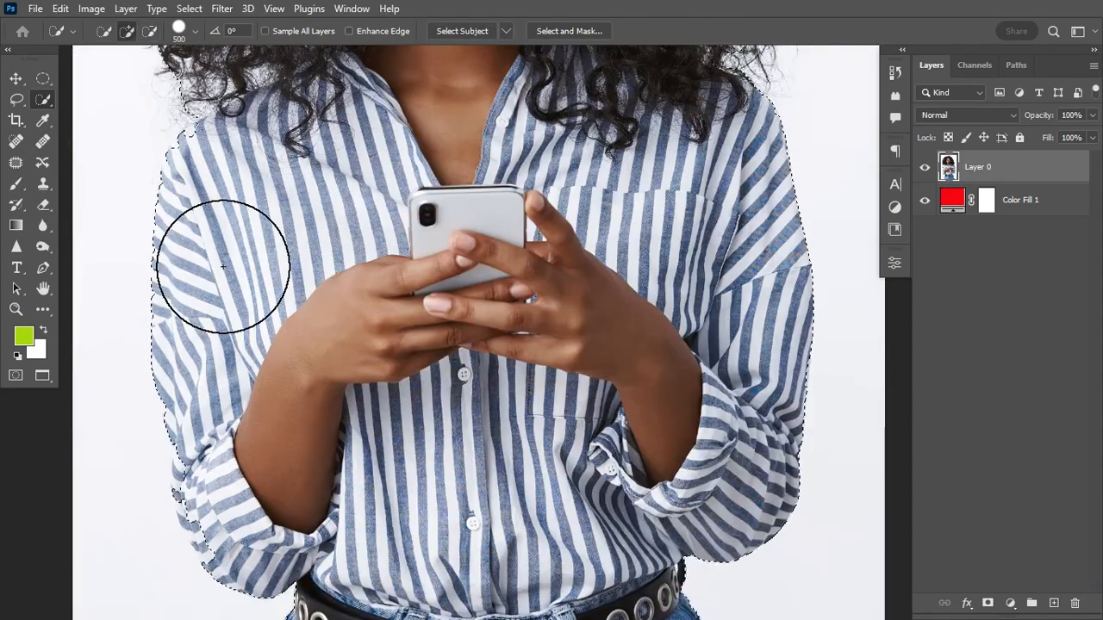
left_click(240, 536)
Inspect the selection outline around the woman's hair, sleeves and waist for missed areas
scroll(233, 465, "up", 3)
scroll(744, 216, "down", 8)
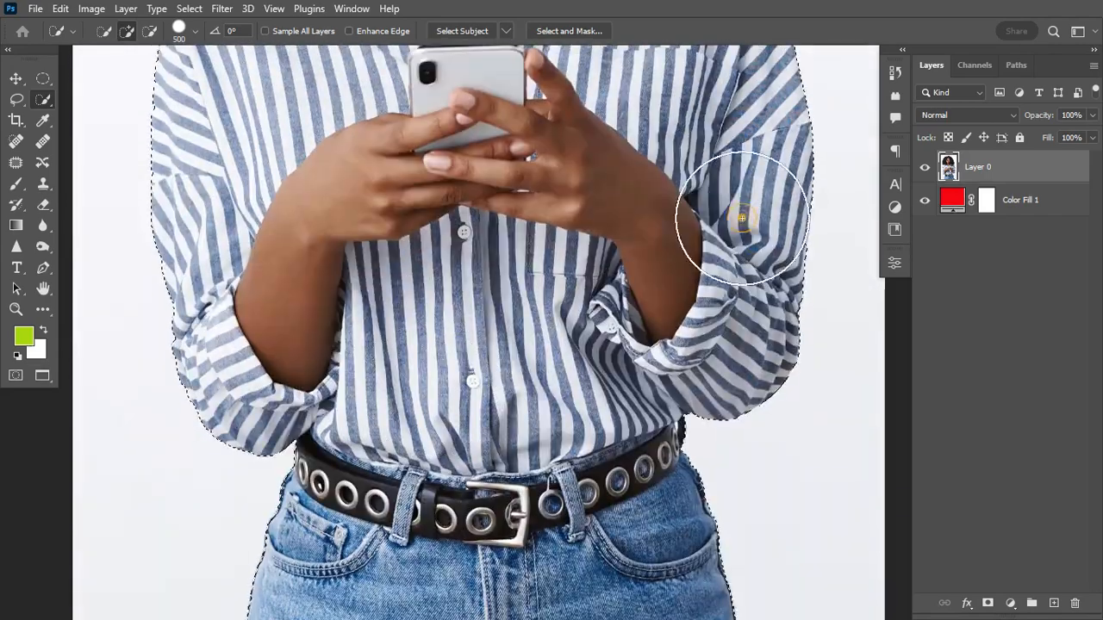
scroll(743, 216, "up", 12)
left_click_drag(108, 409, 61, 422)
key("ctrl+minus")
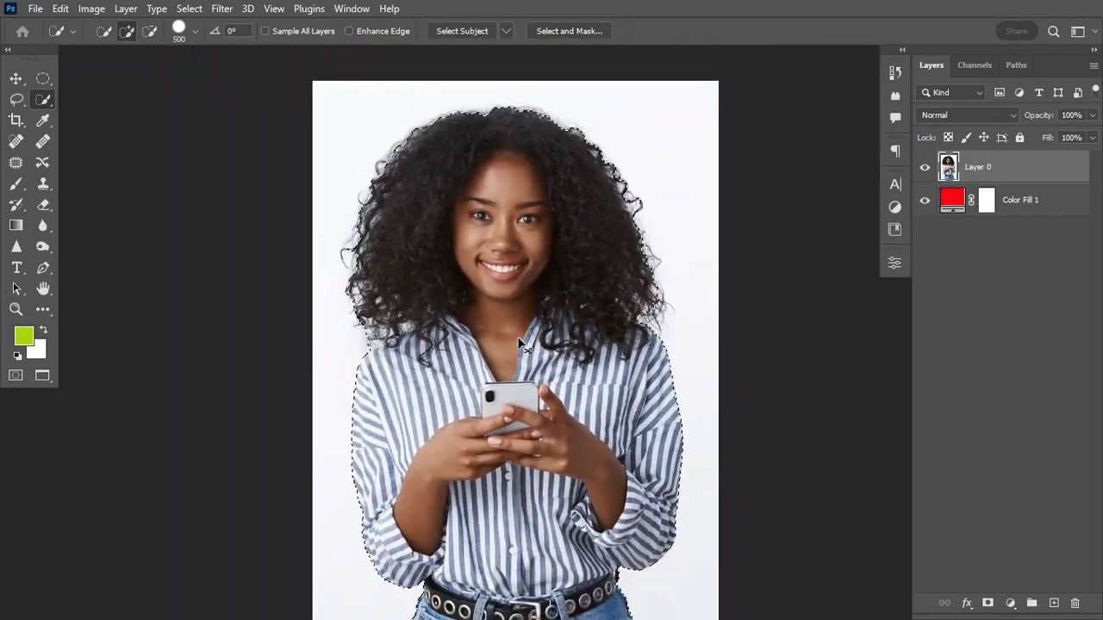
scroll(518, 342, "up", 2)
scroll(517, 337, "down", 5)
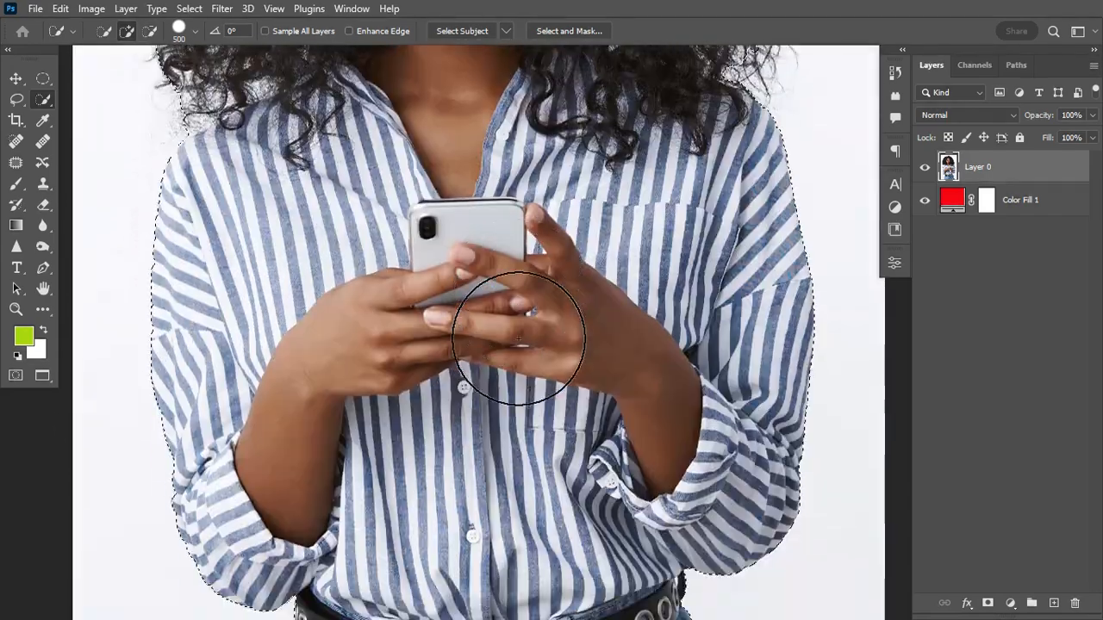
scroll(518, 337, "up", 6)
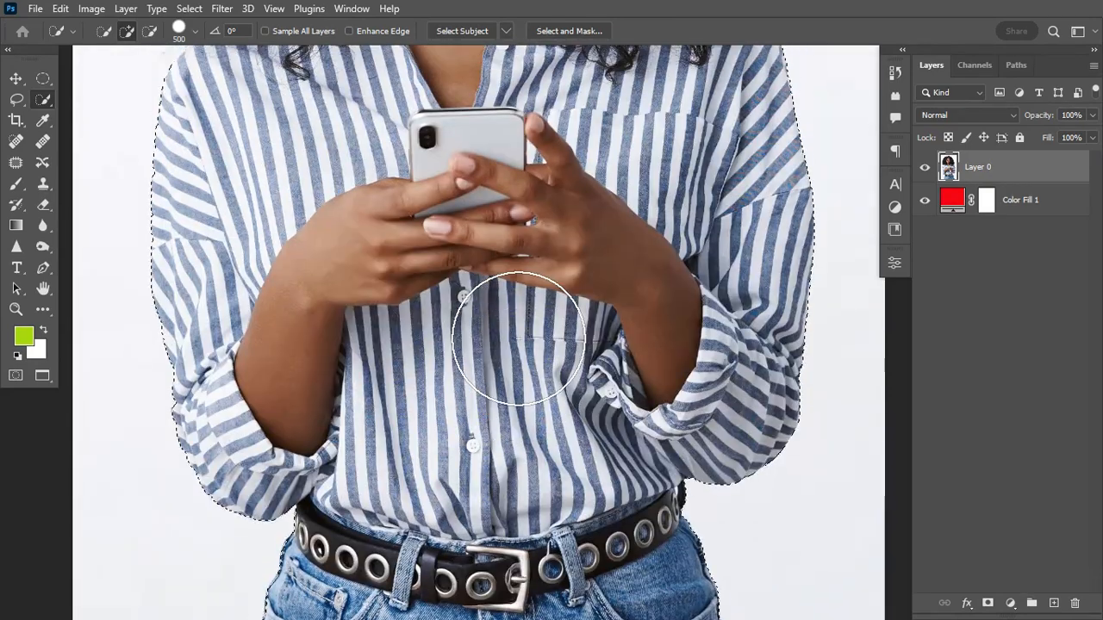
scroll(518, 339, "down", 3)
scroll(518, 338, "down", 3)
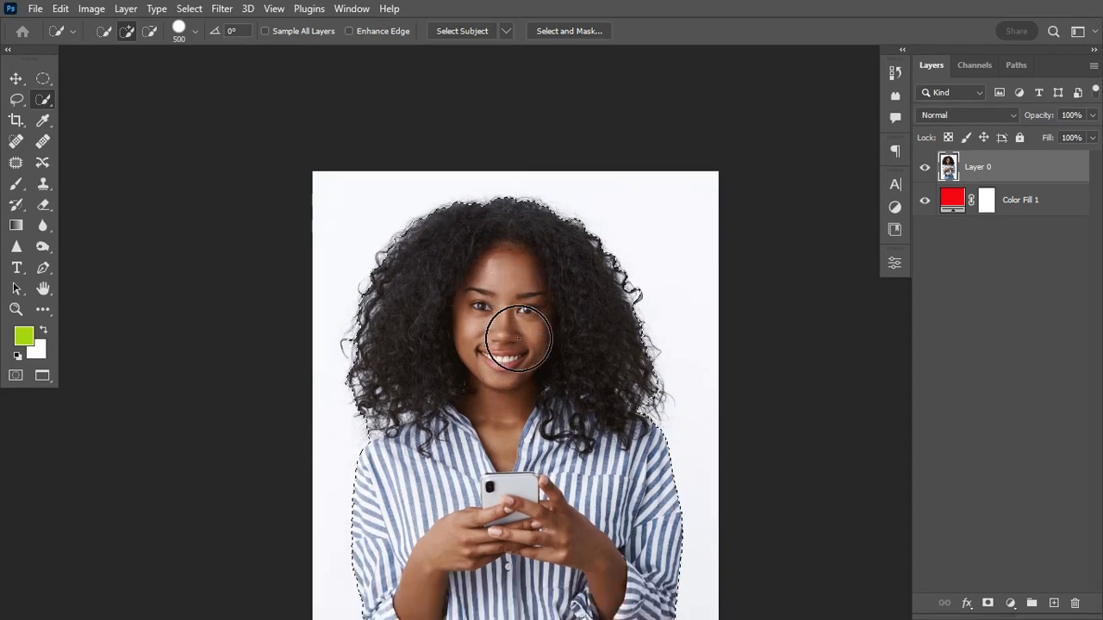
Open the selection in Select and Mask and preview it with the Overlay view
scroll(518, 338, "right", 1)
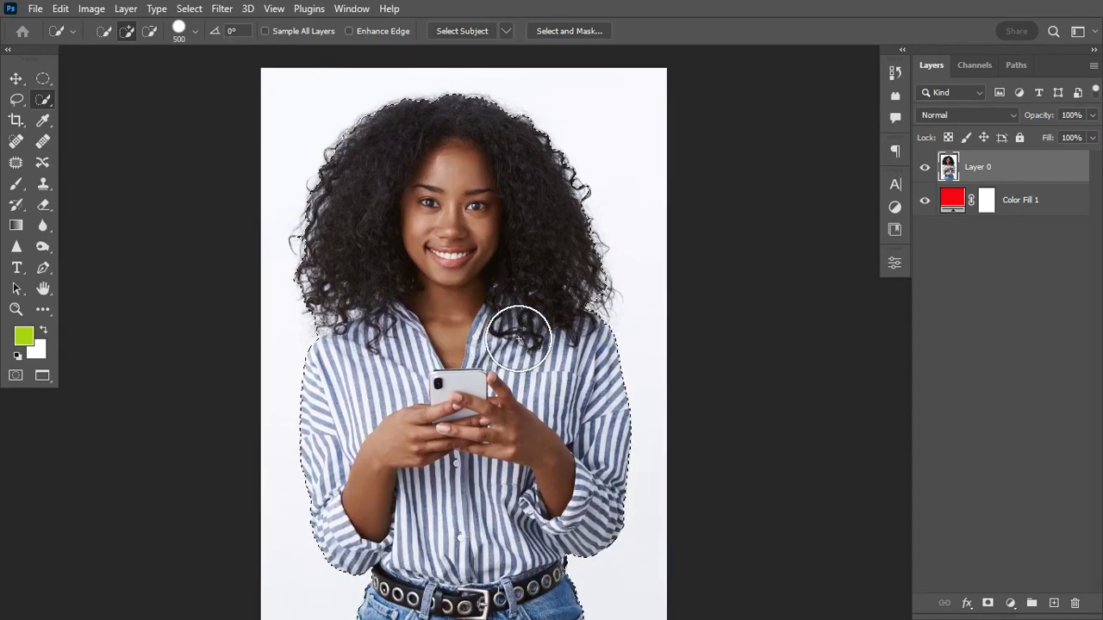
left_click(559, 31)
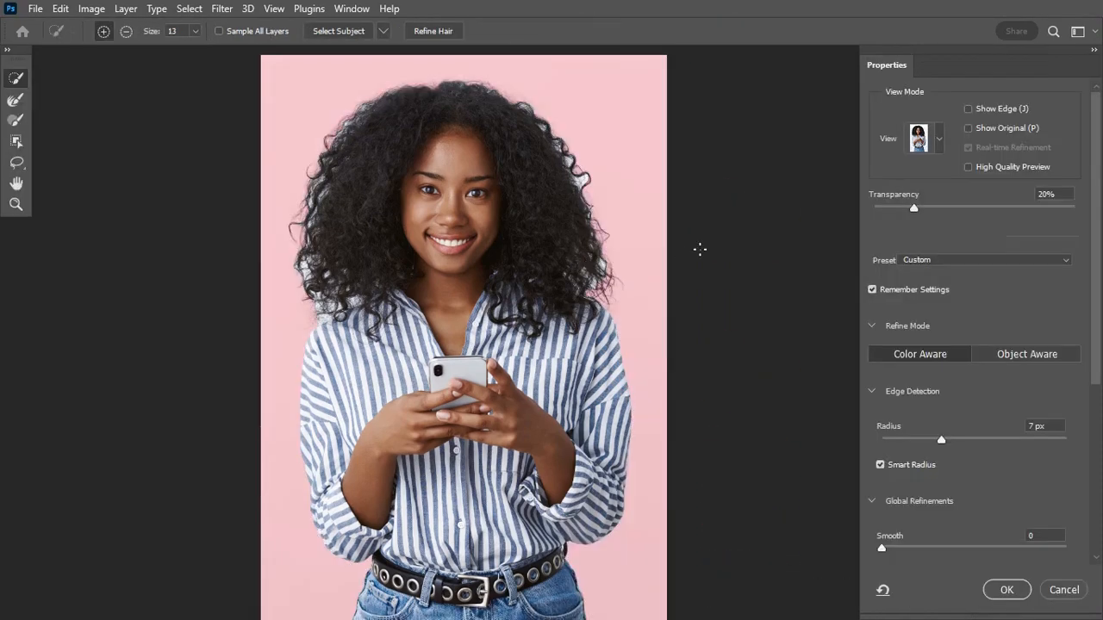
left_click(939, 140)
left_click(900, 244)
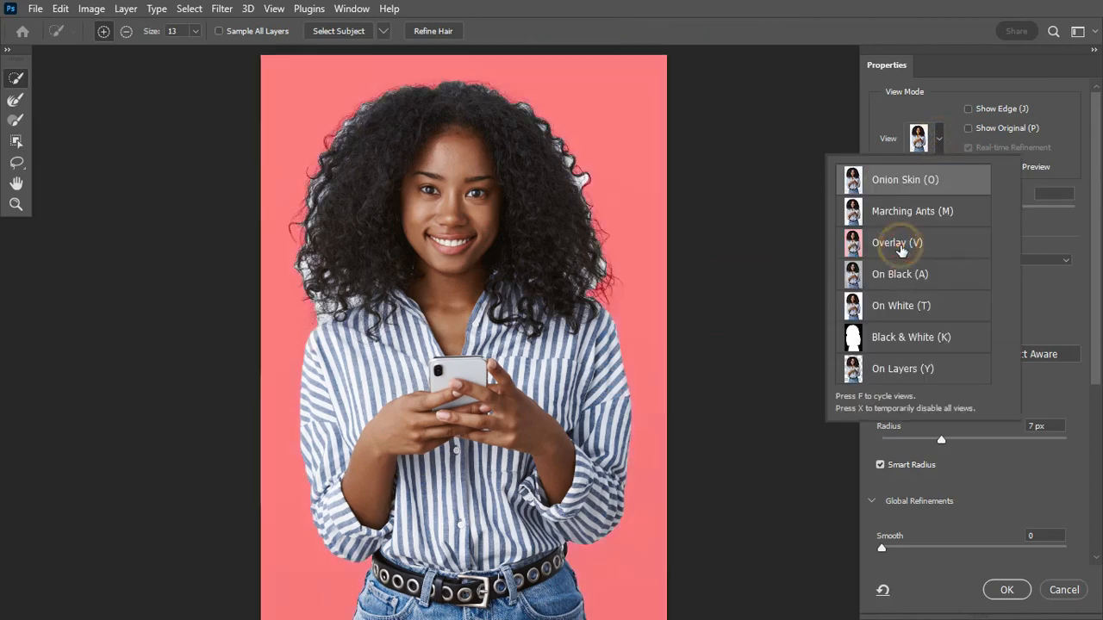
left_click(875, 131)
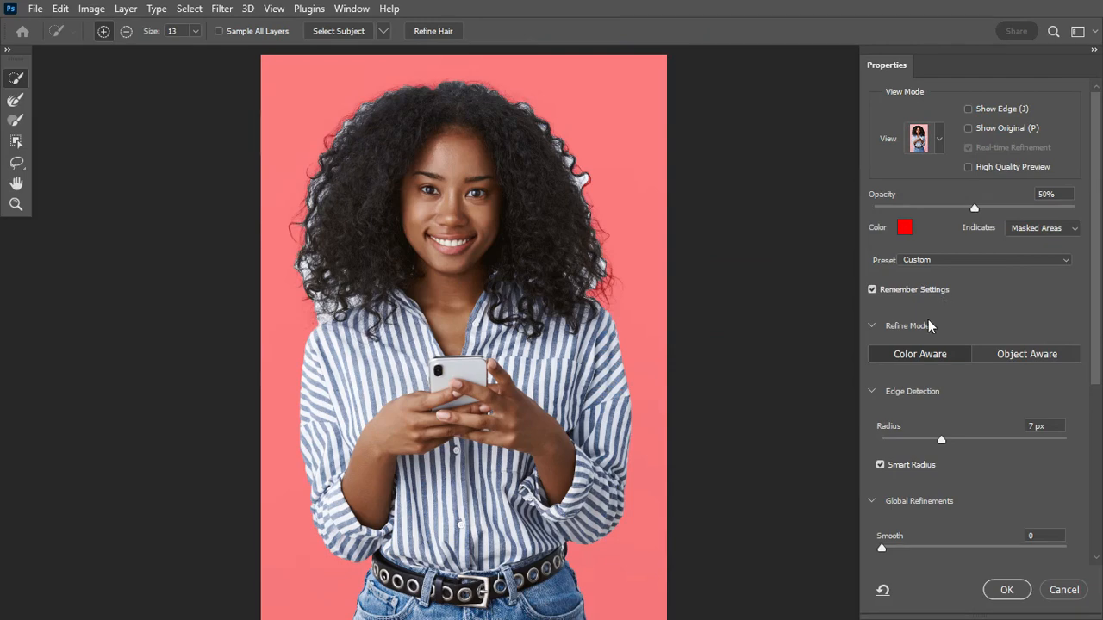
Review the Edge Detection, Global Refinements and Output Settings, including the Decontaminate Colors option
scroll(1098, 280, "down", 2)
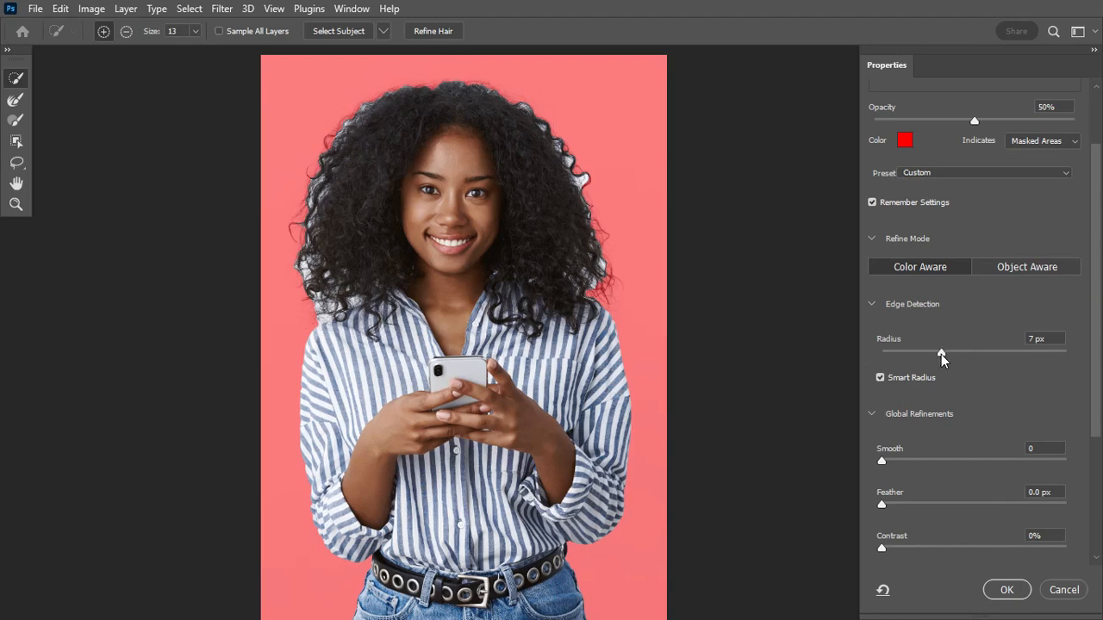
left_click_drag(1096, 336, 1096, 461)
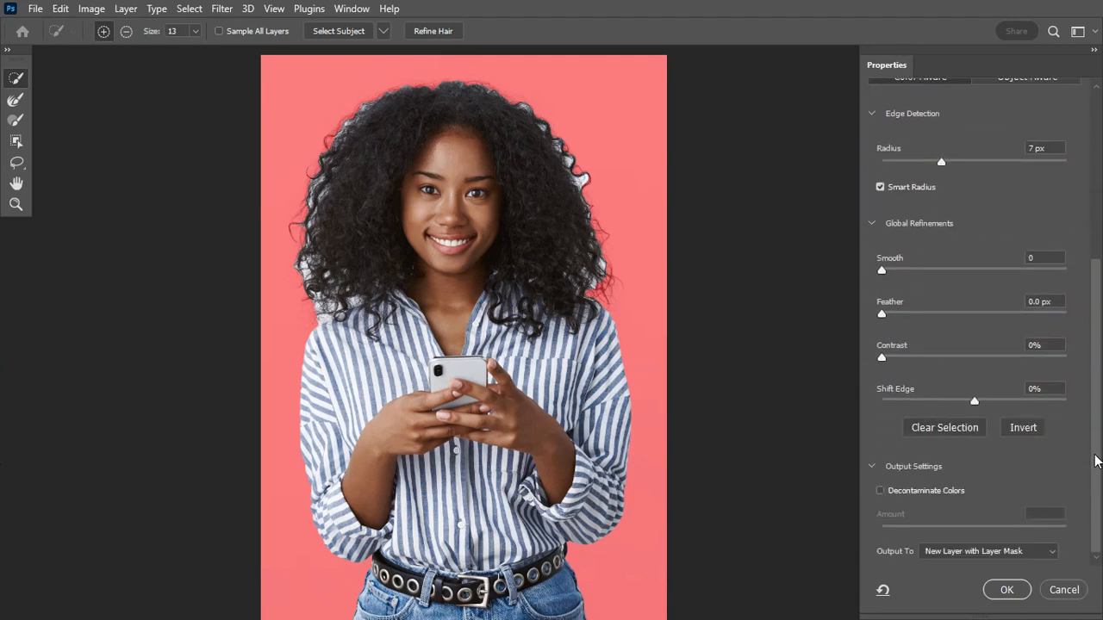
left_click(881, 492)
left_click_drag(1098, 331, 1088, 196)
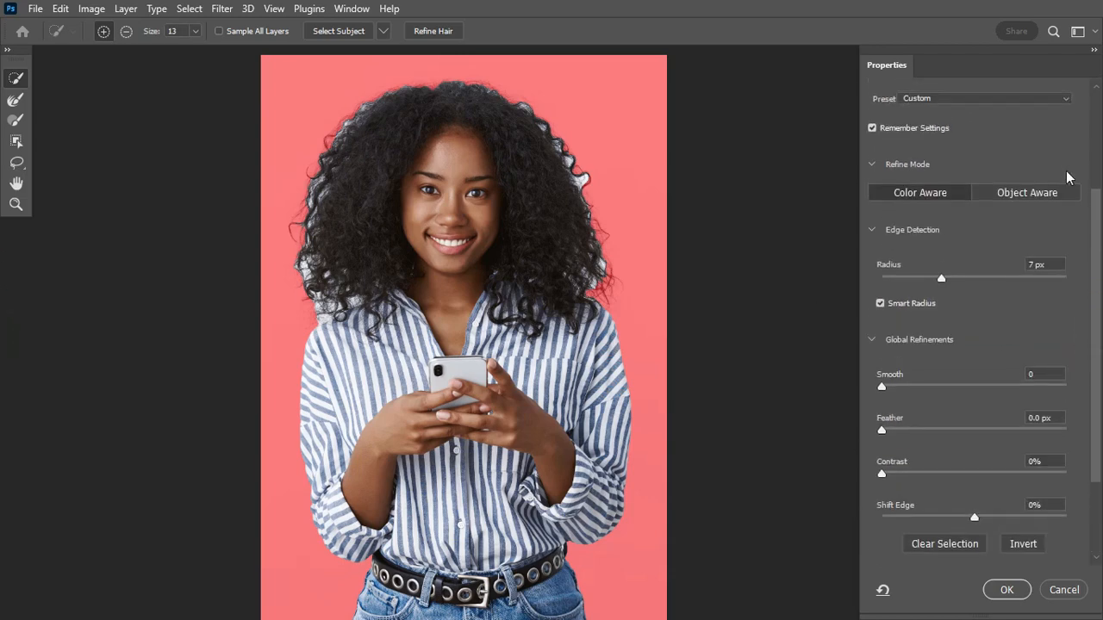
Activate the Refine Edge Brush and set its size to 125 px
left_click(17, 102)
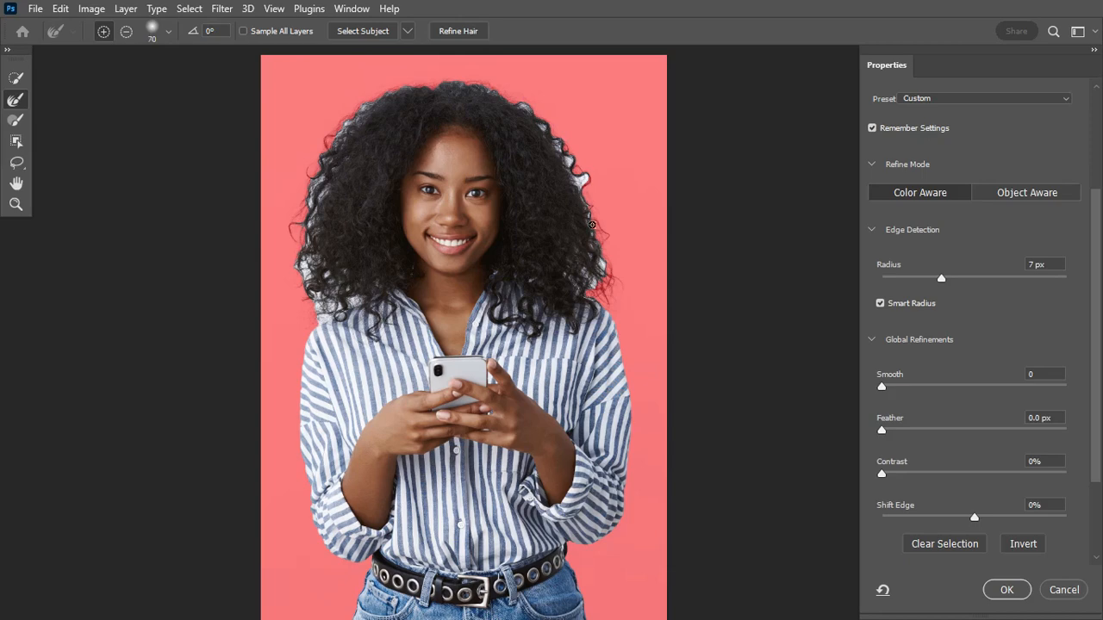
key("bracketright")
key("bracketright")
key("bracketright")
key("bracketright")
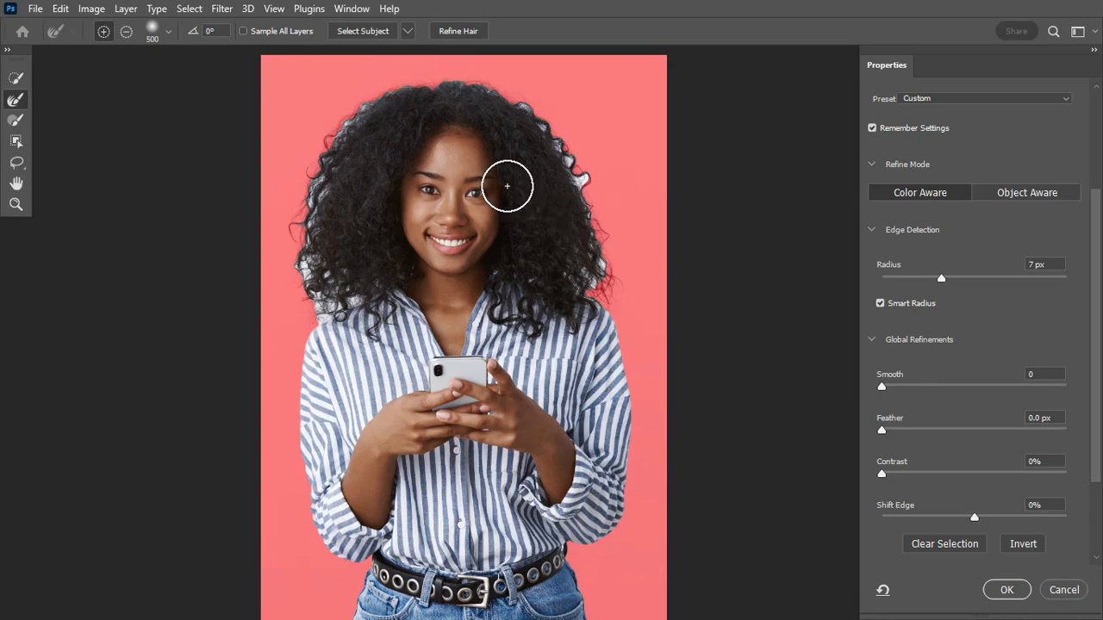
right_click(527, 224)
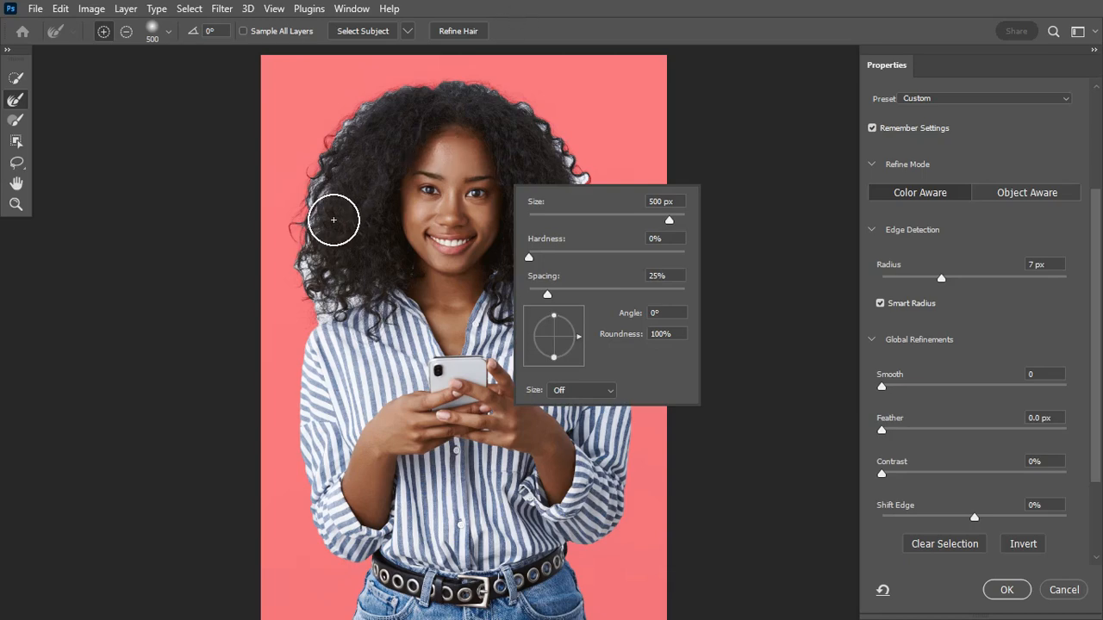
key("bracketleft")
key("bracketleft")
key("bracketleft")
key("bracketleft")
key("bracketleft")
key("bracketleft")
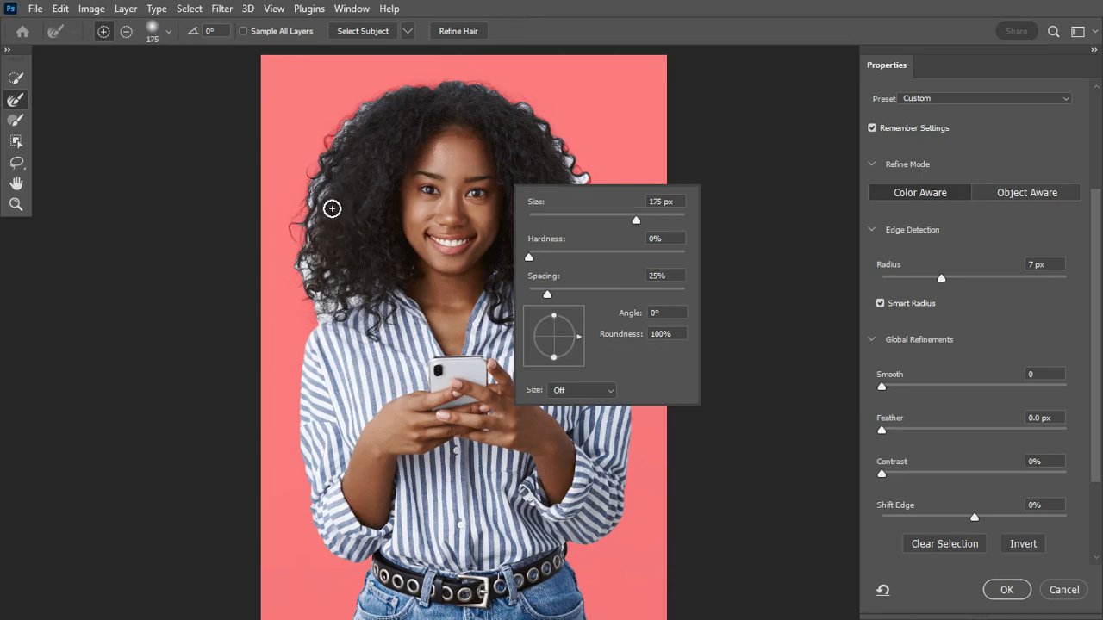
key("bracketleft")
Brush along the hair outline on both sides and above the shoulders at brush size 80 to remove the leftover white background
key("ctrl+plus")
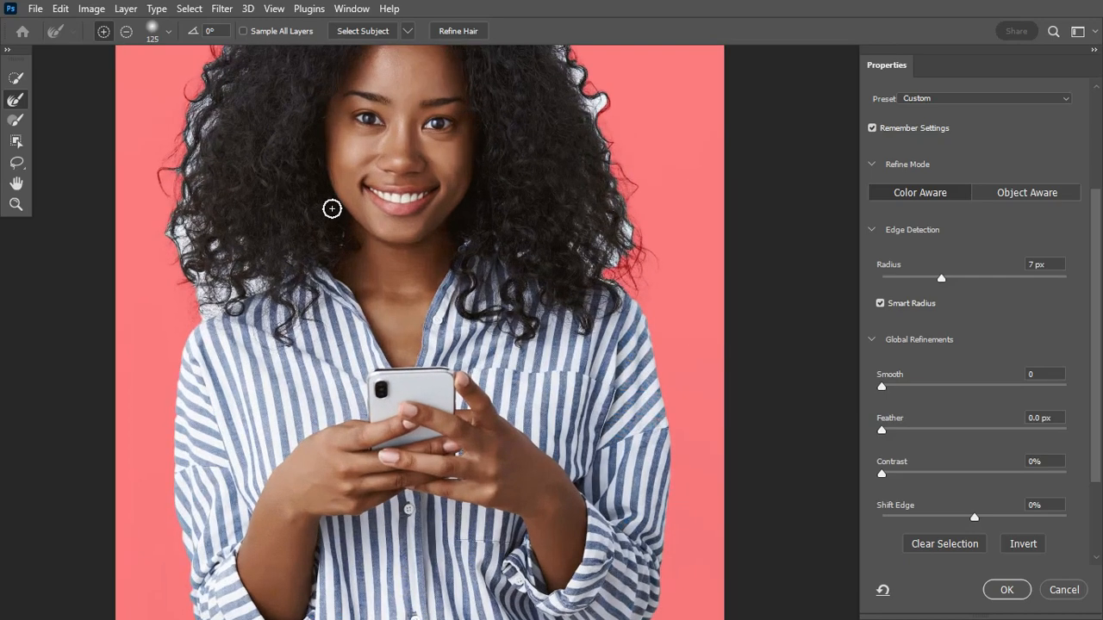
scroll(332, 208, "up", 5)
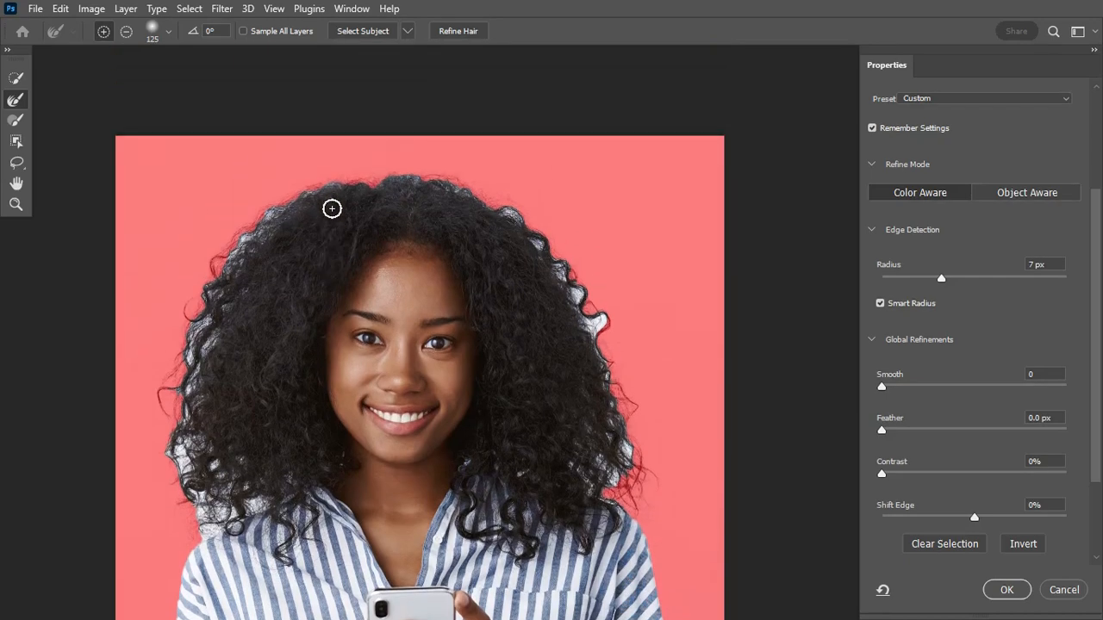
key("ctrl+plus")
scroll(332, 208, "left", 4)
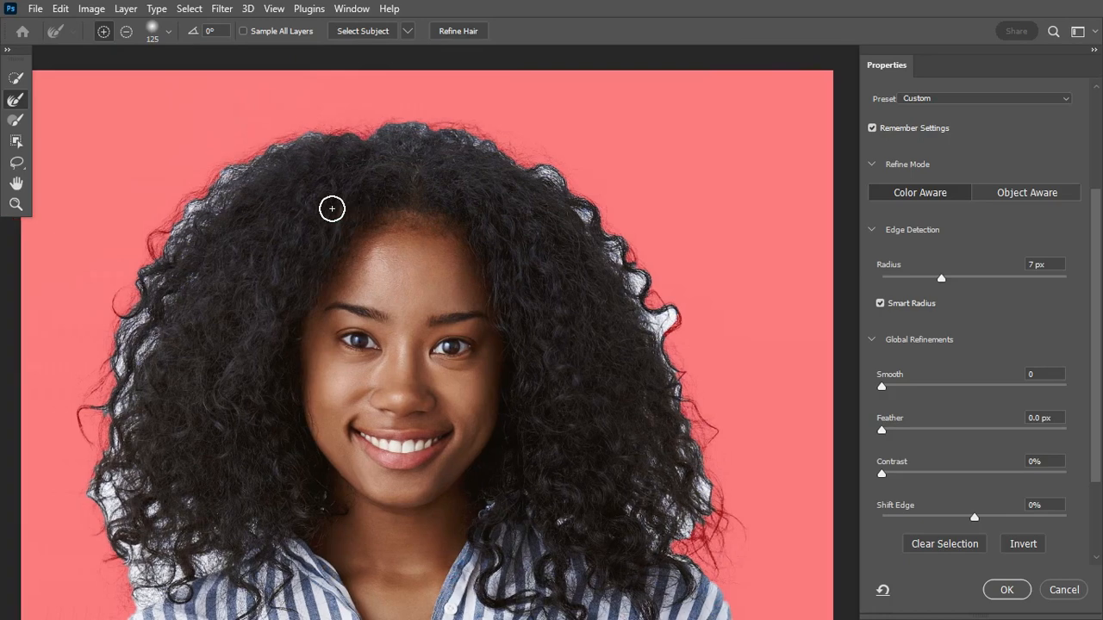
key("bracketleft")
key("bracketleft")
left_click(319, 137)
mouse_move(221, 199)
left_mouse_down()
mouse_move(167, 248)
mouse_move(196, 238)
mouse_move(143, 288)
mouse_move(142, 342)
mouse_move(103, 410)
mouse_move(115, 442)
mouse_move(94, 499)
mouse_move(114, 516)
mouse_move(115, 537)
mouse_move(186, 513)
mouse_move(164, 522)
mouse_move(157, 548)
mouse_move(123, 545)
mouse_move(164, 566)
mouse_move(134, 601)
mouse_move(249, 537)
mouse_move(199, 539)
left_mouse_up()
mouse_move(350, 137)
left_mouse_down()
mouse_move(426, 129)
mouse_move(470, 140)
mouse_move(541, 171)
mouse_move(587, 214)
mouse_move(656, 322)
mouse_move(695, 499)
left_mouse_up()
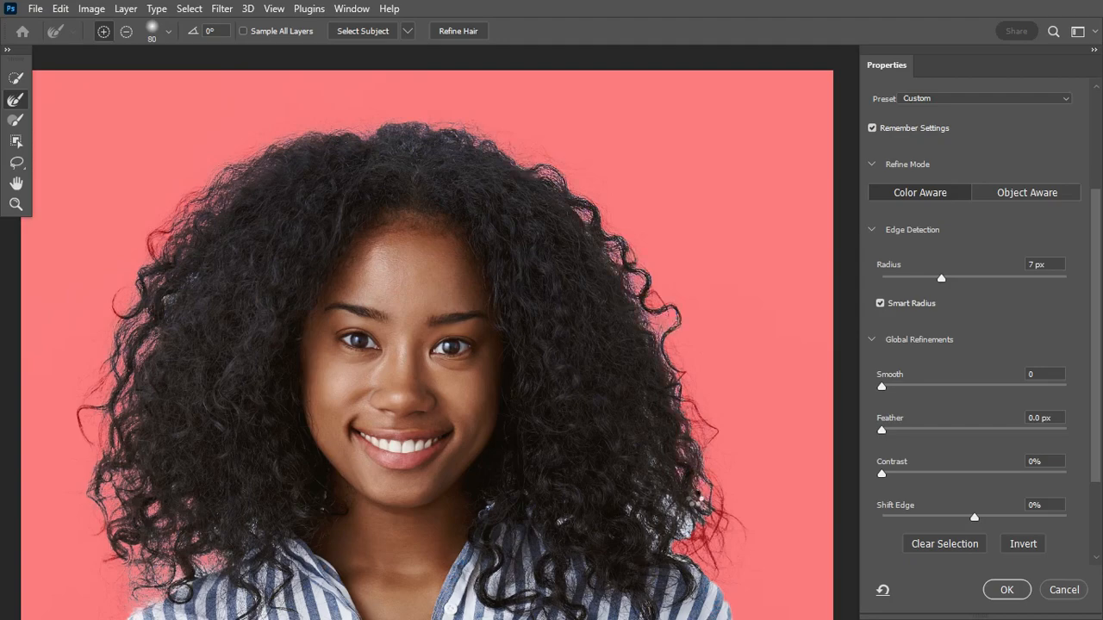
scroll(694, 499, "down", 4)
left_click_drag(696, 423, 644, 417)
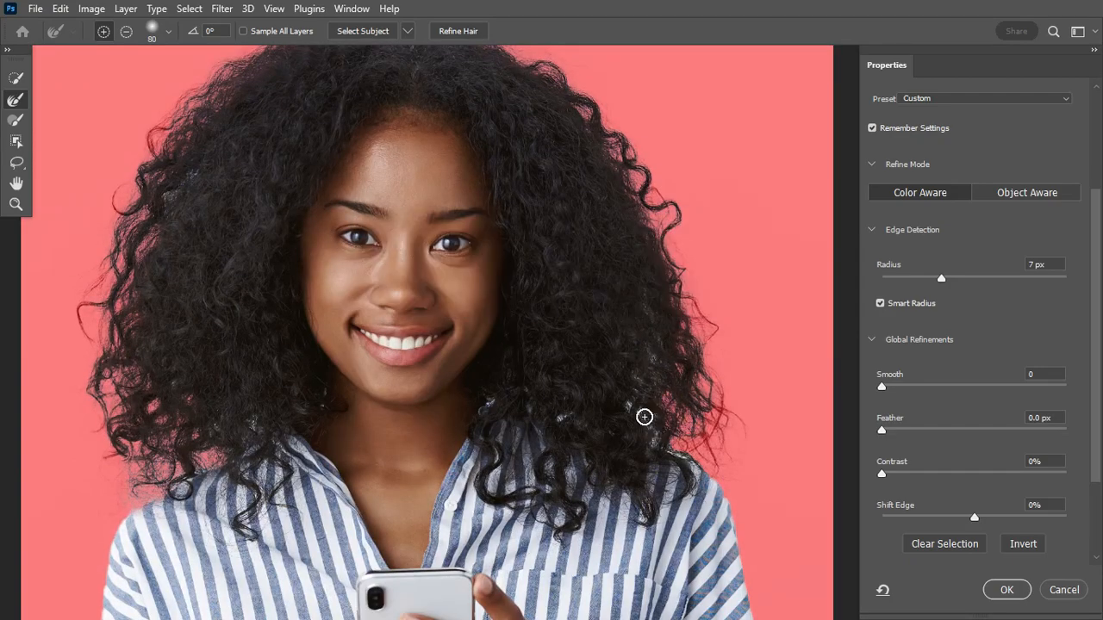
Recover the stray curls on the image's left side of the hair with the Refine Edge Brush at sizes 50 and 40
scroll(212, 357, "up", 5)
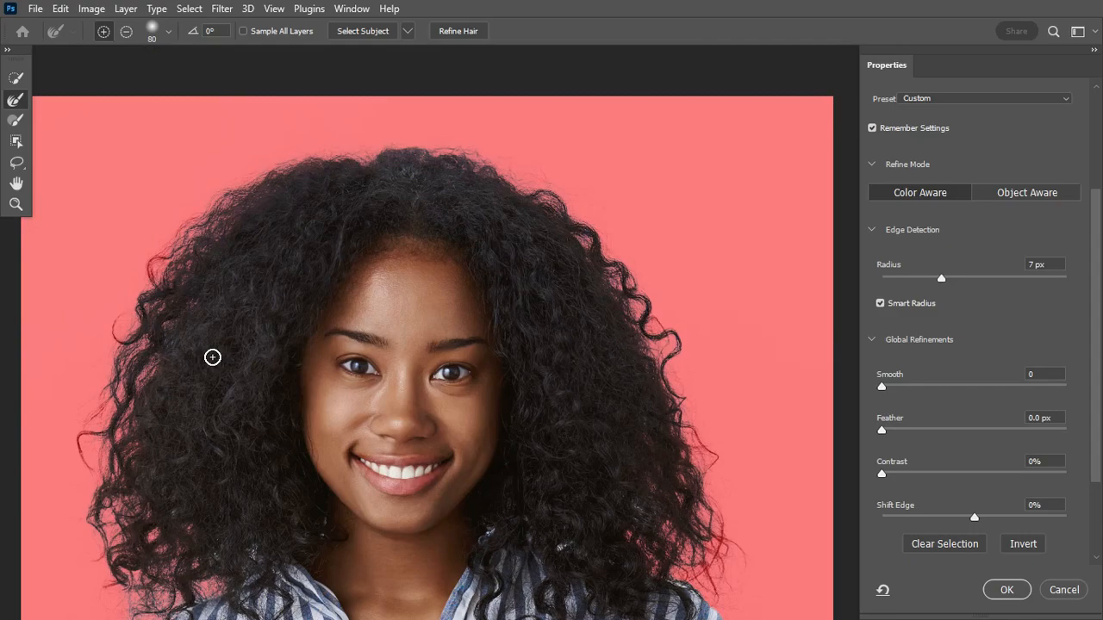
scroll(212, 357, "up", 4)
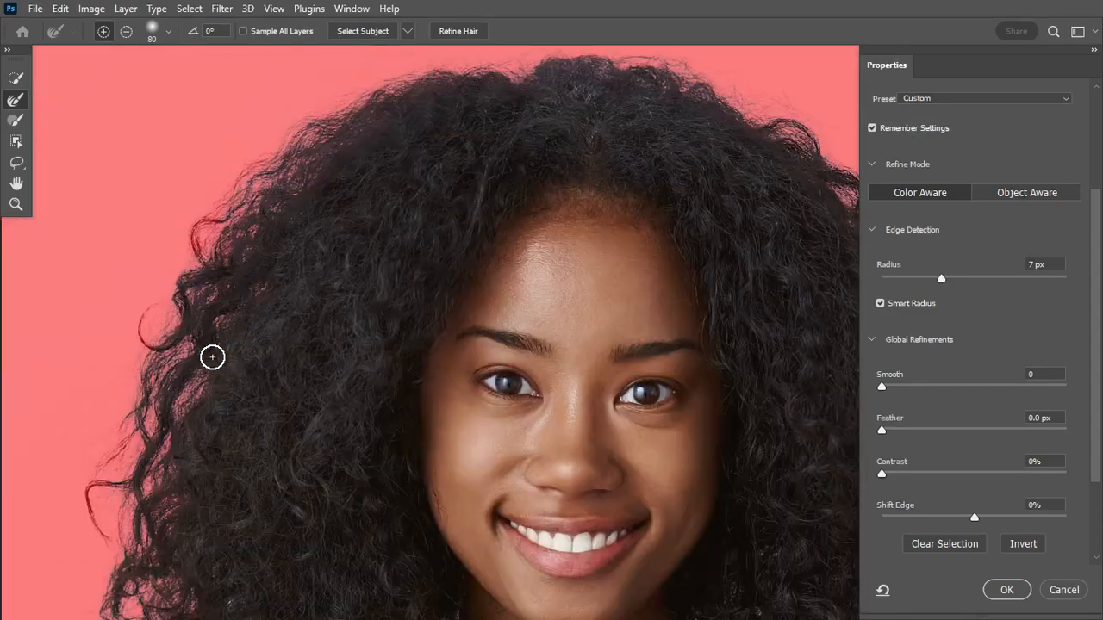
scroll(212, 357, "down", 3)
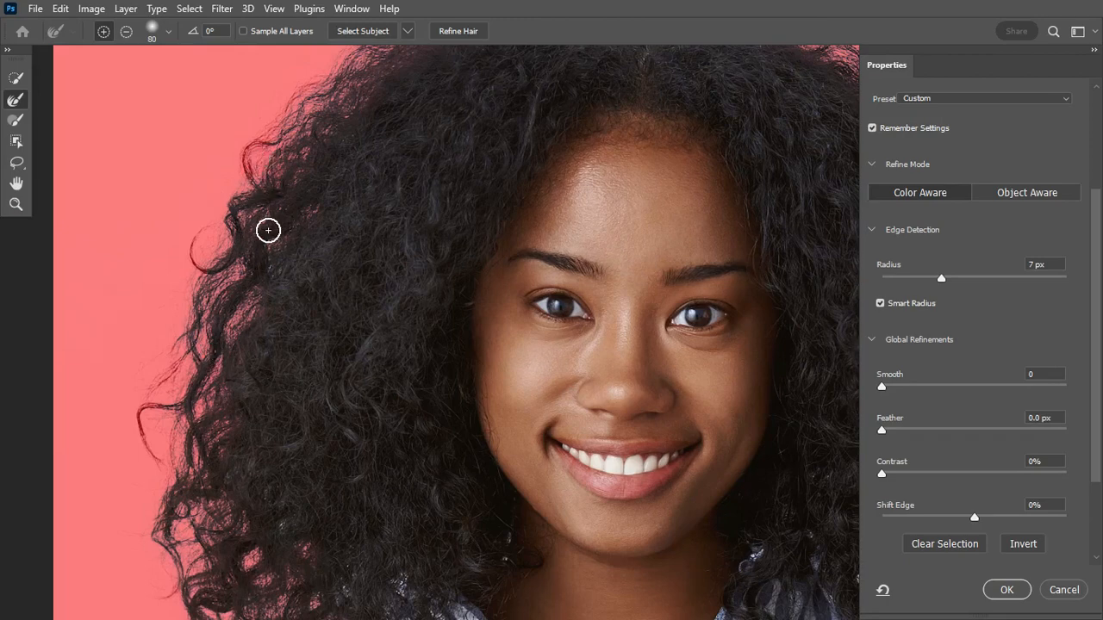
key("bracketleft")
key("bracketleft")
left_click_drag(246, 160, 253, 184)
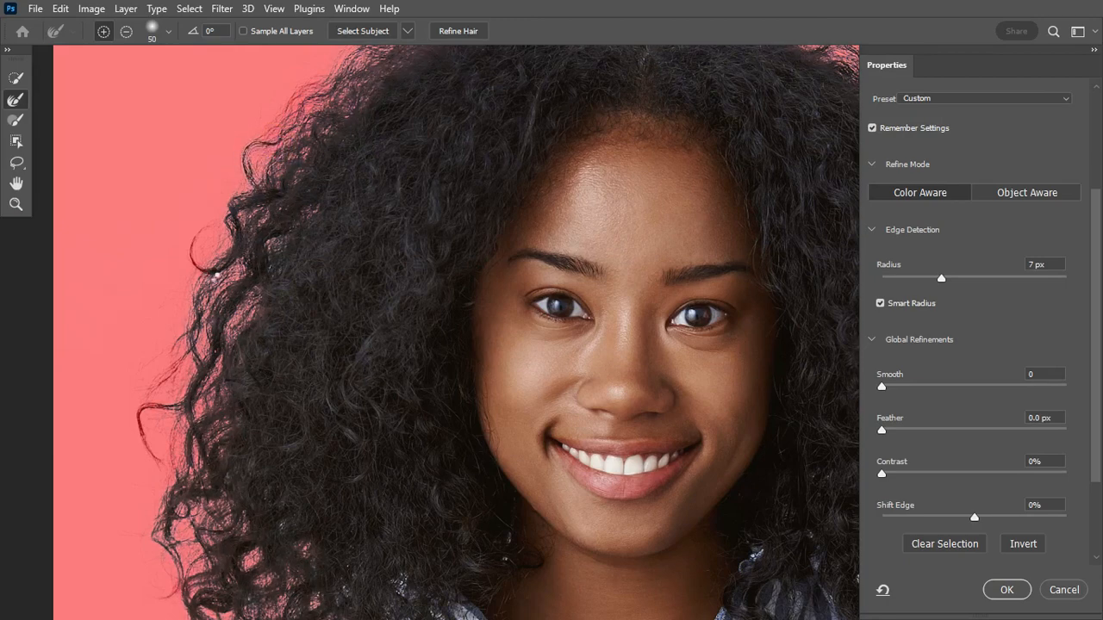
key("bracketleft")
mouse_move(174, 408)
left_mouse_down()
mouse_move(140, 413)
mouse_move(162, 475)
left_mouse_up()
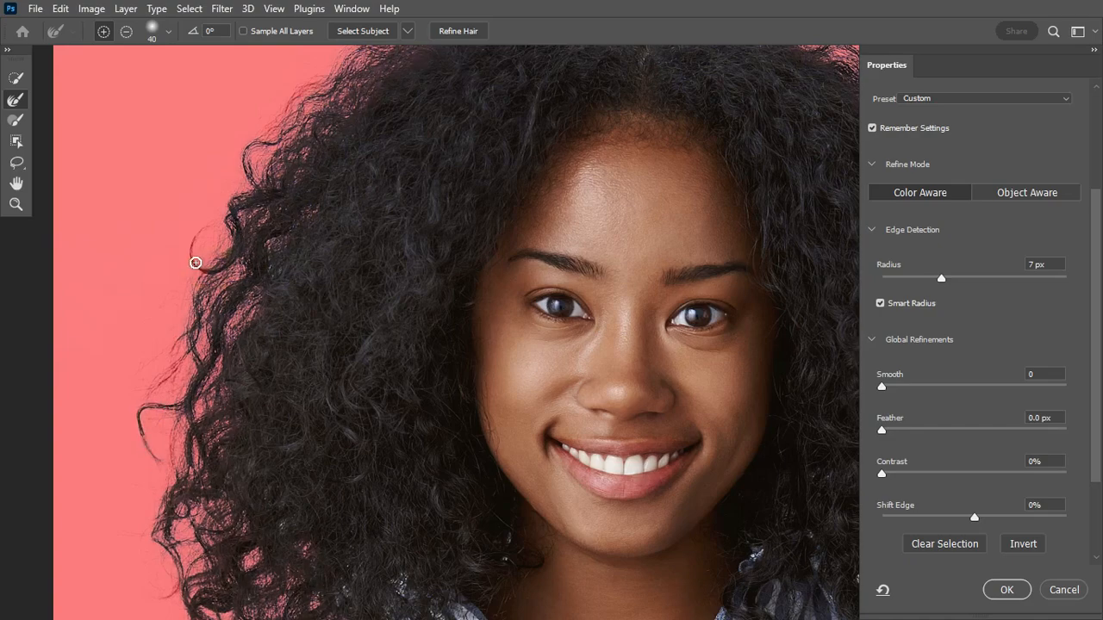
left_click(192, 238)
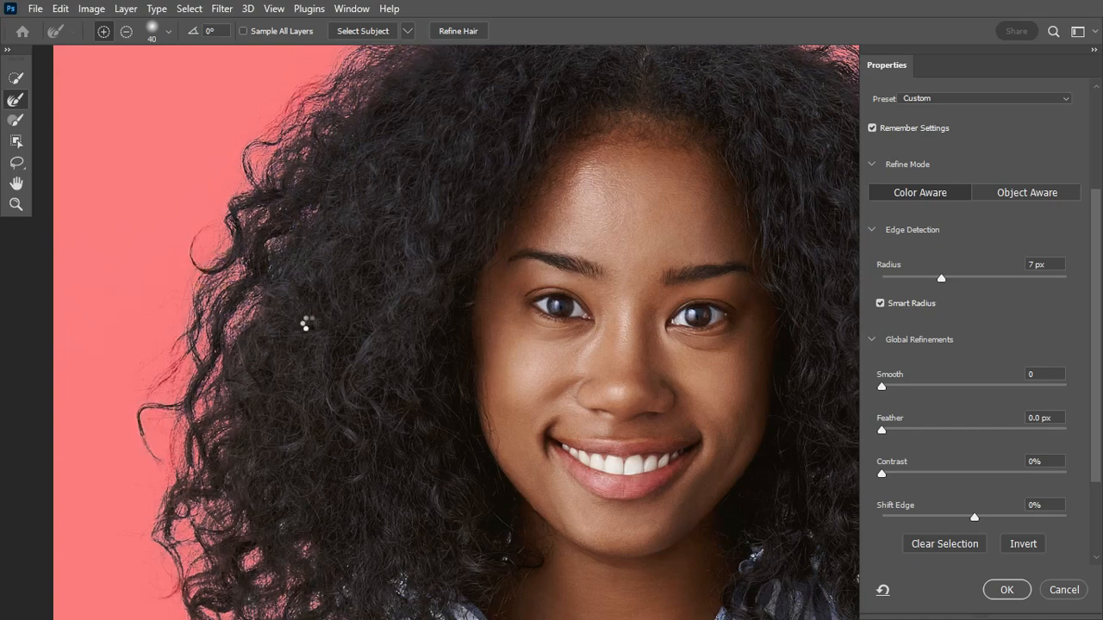
Recover the loose strands above the shoulder on the image's right side with the Refine Edge Brush at size 40
scroll(361, 302, "down", 3)
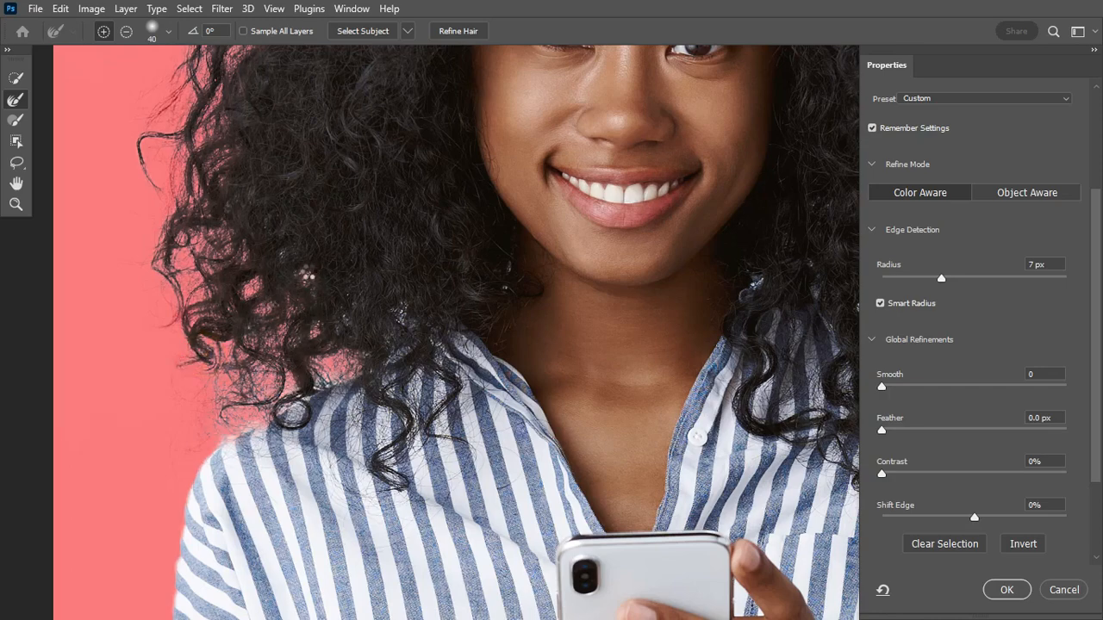
scroll(307, 274, "down", 1)
scroll(307, 274, "right", 5)
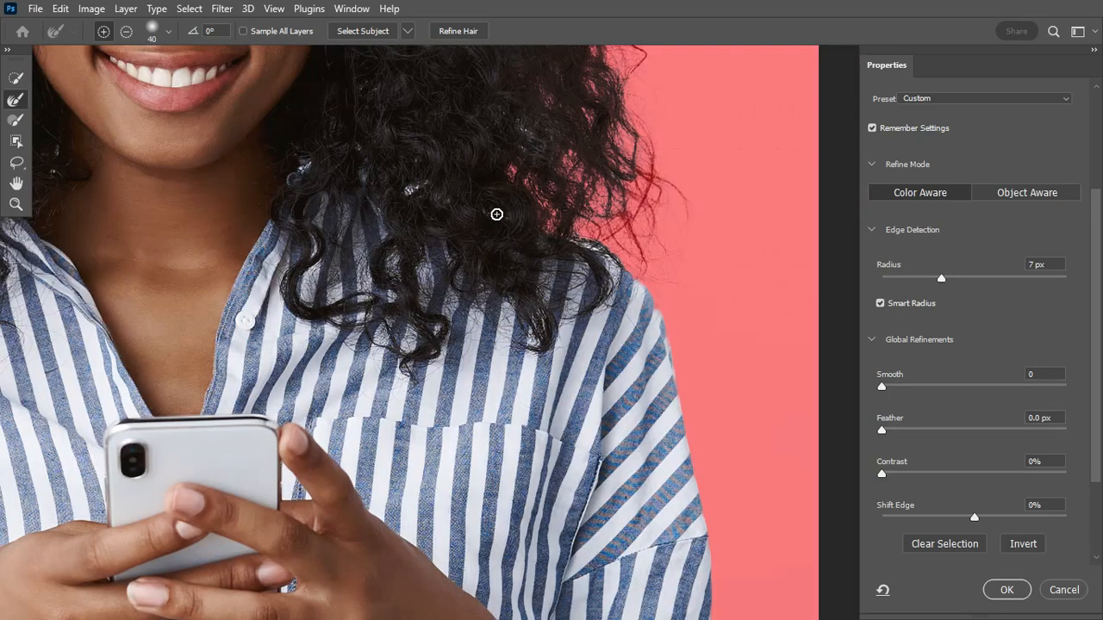
scroll(567, 189, "up", 2)
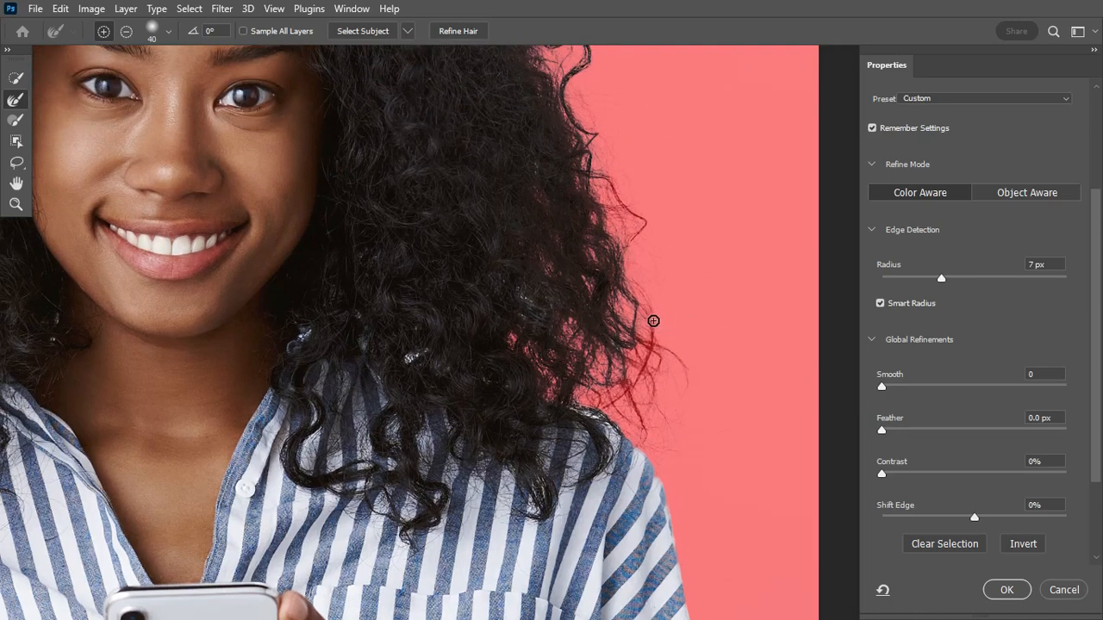
left_click_drag(633, 299, 650, 330)
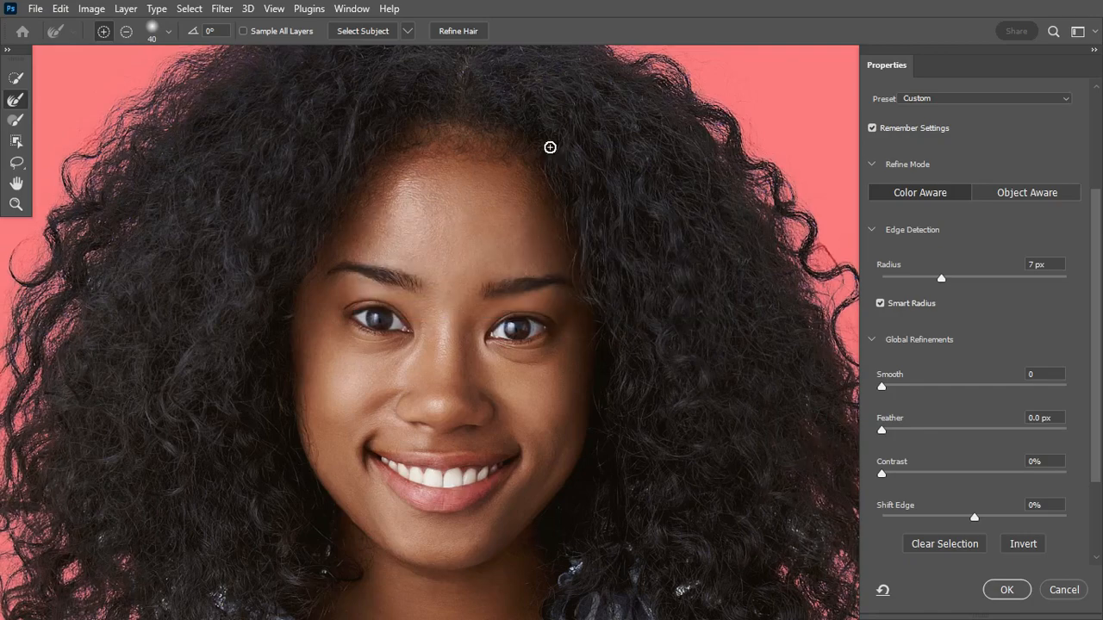
Inspect the refined edges from the top of the hair down to the sleeves, belt and jeans for leftover background
scroll(550, 147, "up", 3)
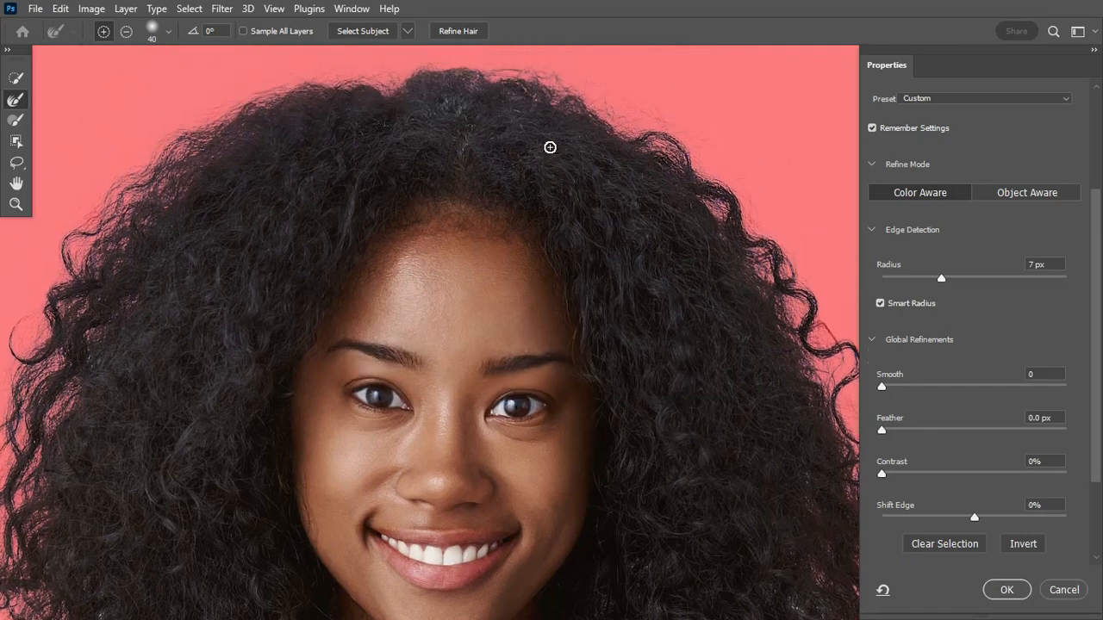
scroll(550, 147, "down", 3)
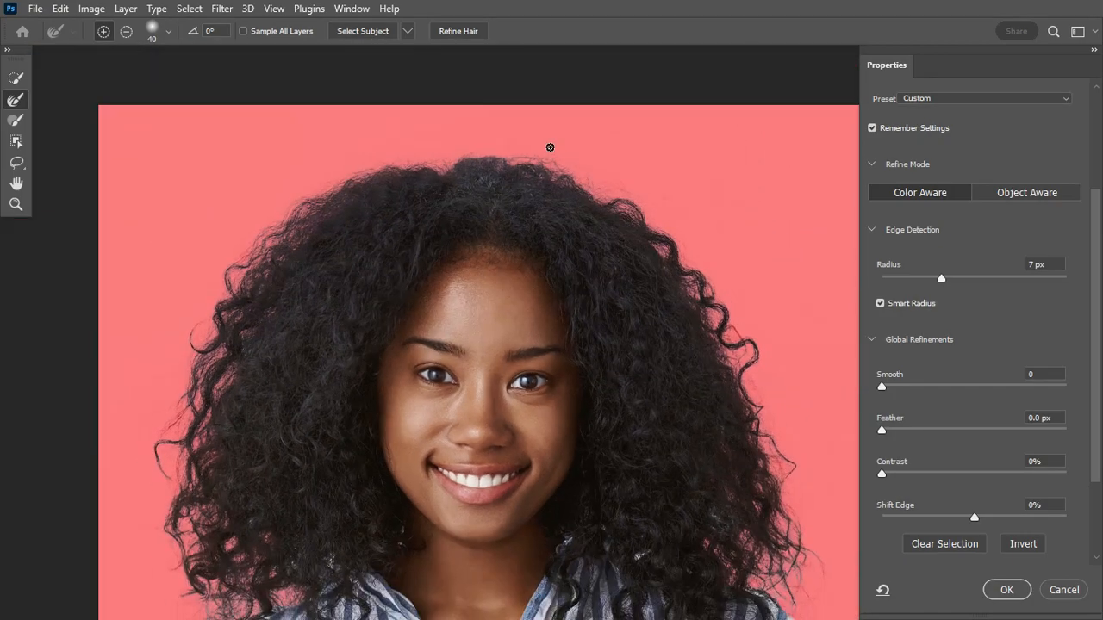
scroll(549, 148, "down", 7)
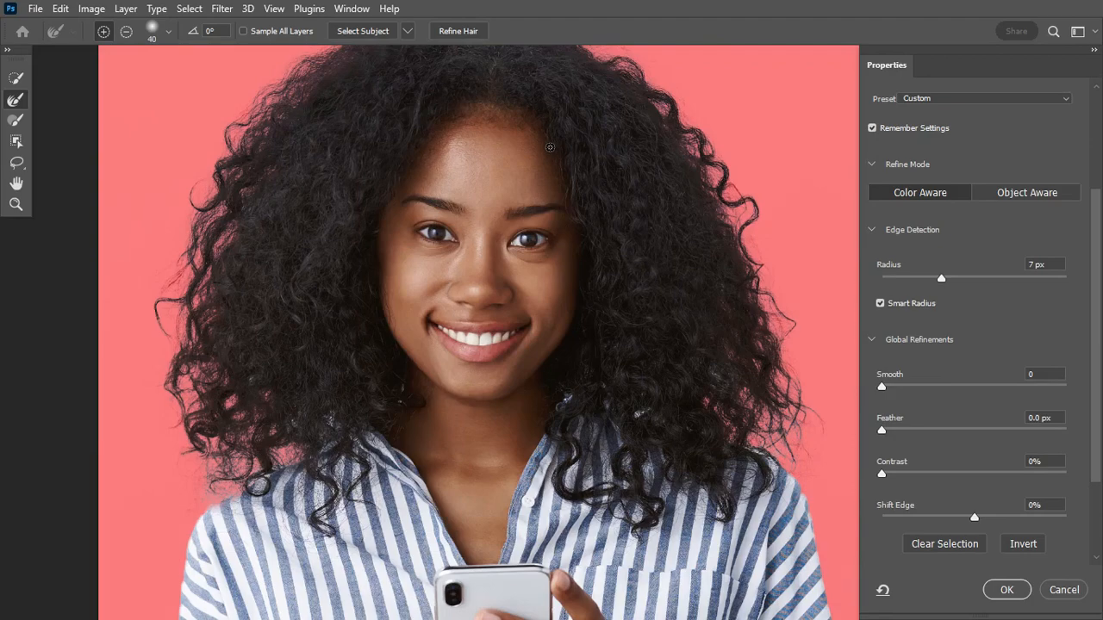
scroll(549, 147, "up", 3)
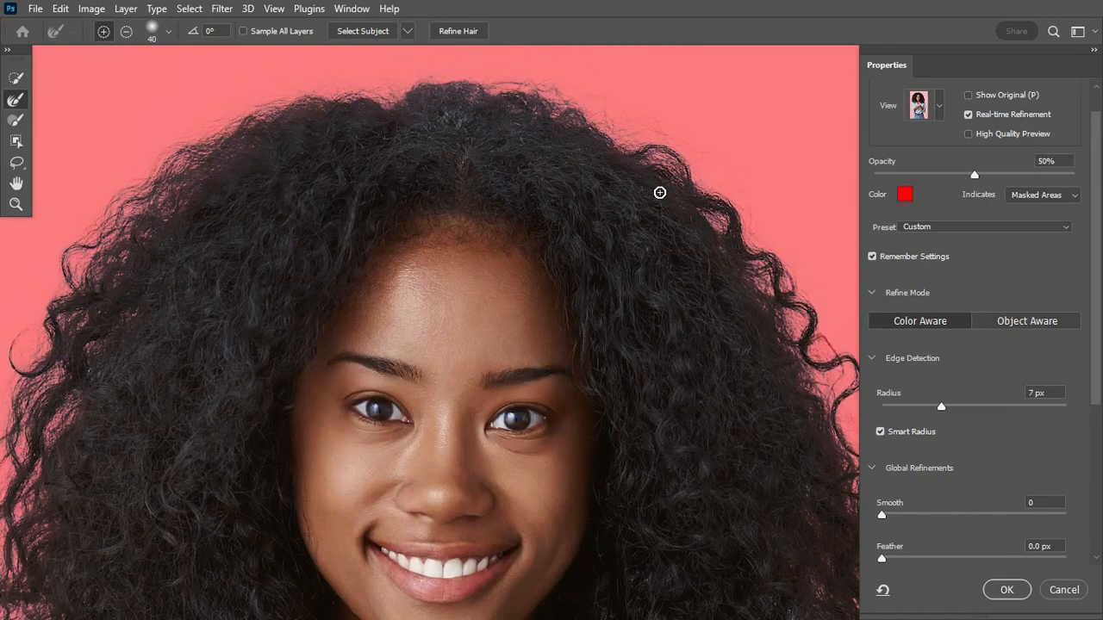
scroll(660, 192, "down", 1)
key("ctrl+minus")
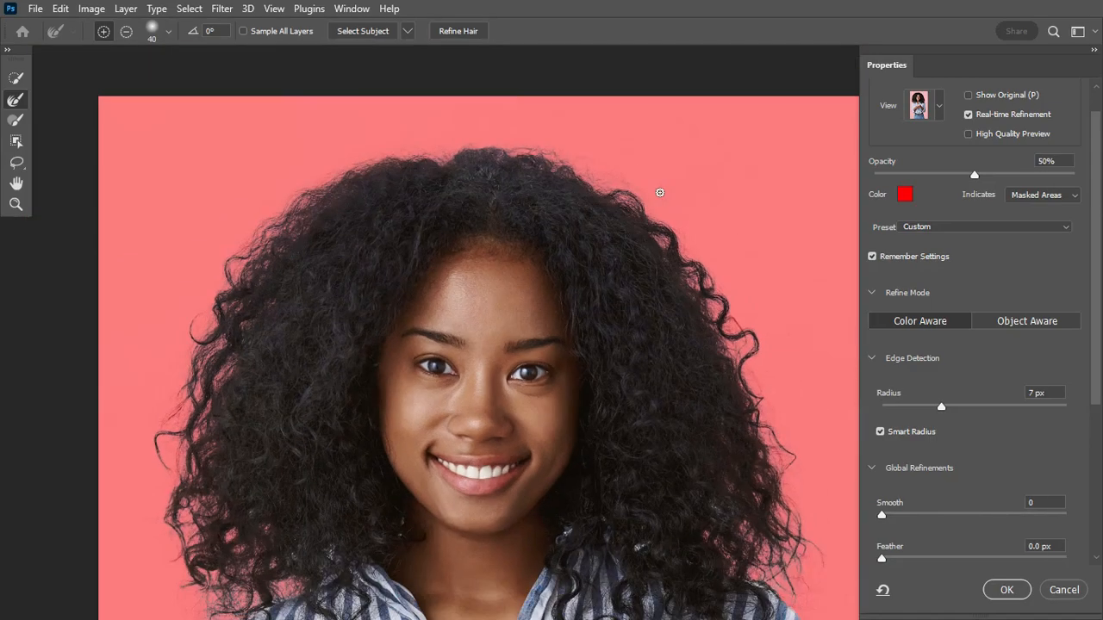
key("ctrl+minus")
scroll(659, 192, "down", 10)
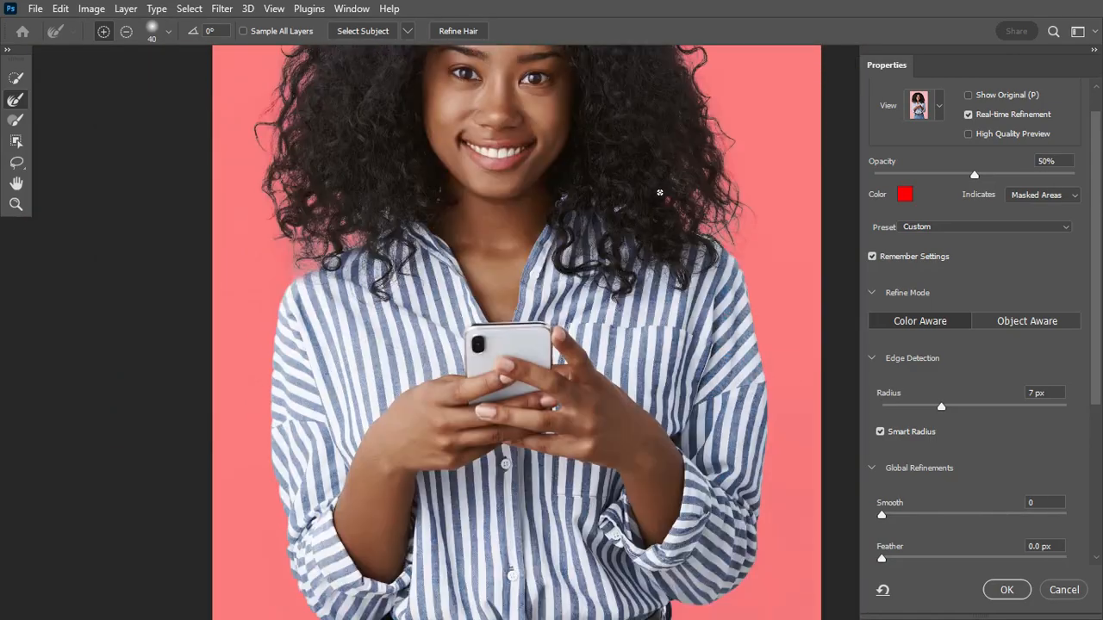
scroll(660, 192, "down", 3)
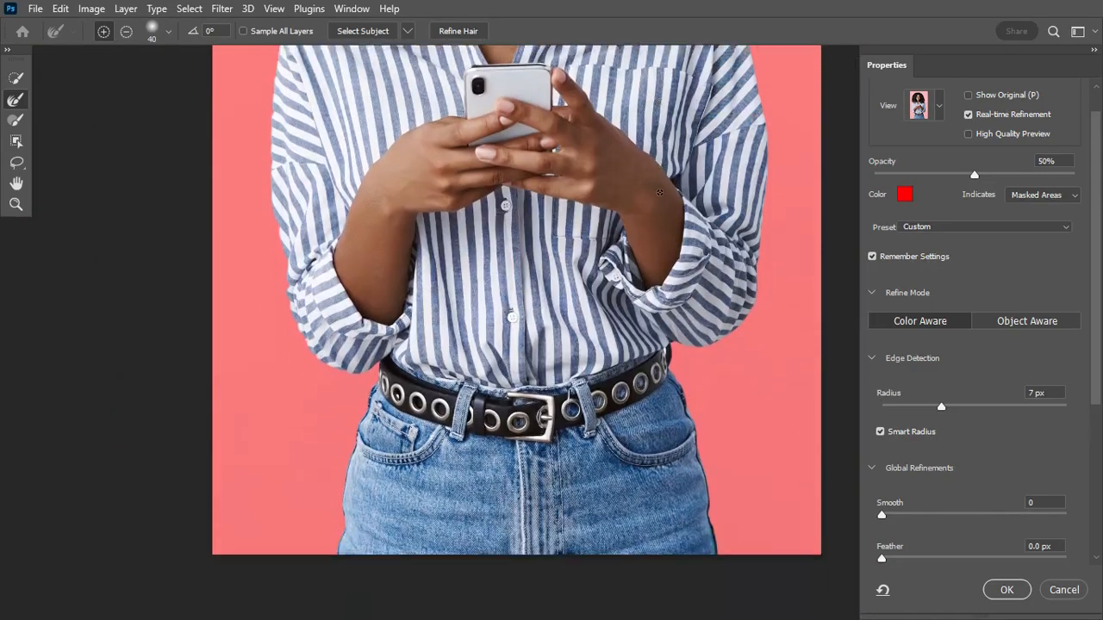
Output the refined selection of the woman as a new layer with a layer mask above the red fill
left_click(1005, 591)
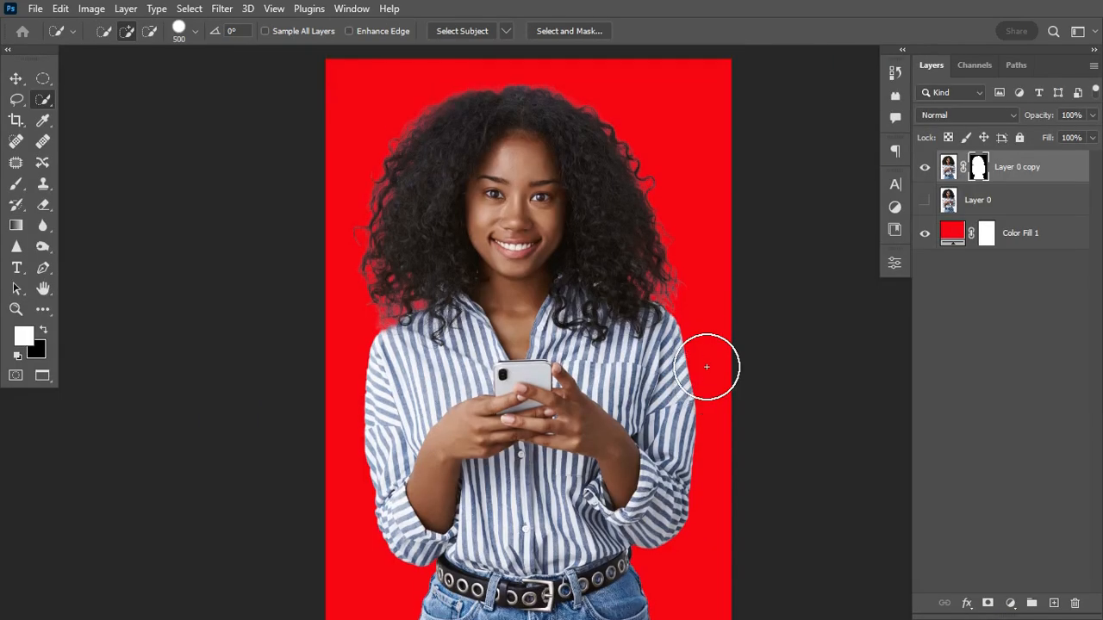
scroll(707, 367, "right", 4)
scroll(707, 367, "left", 2)
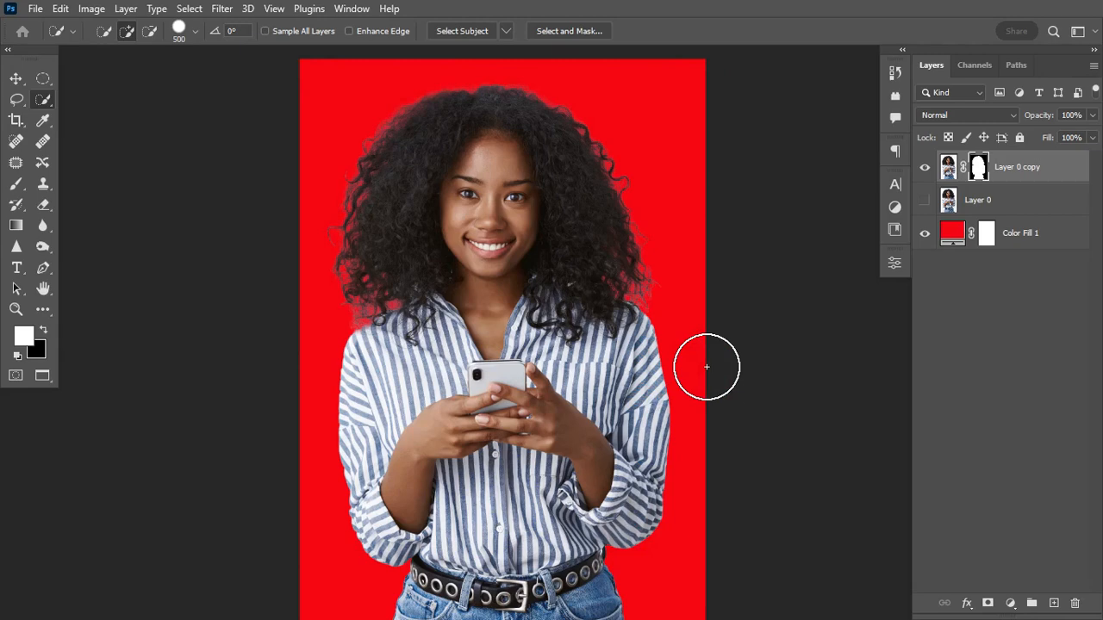
Change the red solid colour fill layer to yellow
left_click(952, 234)
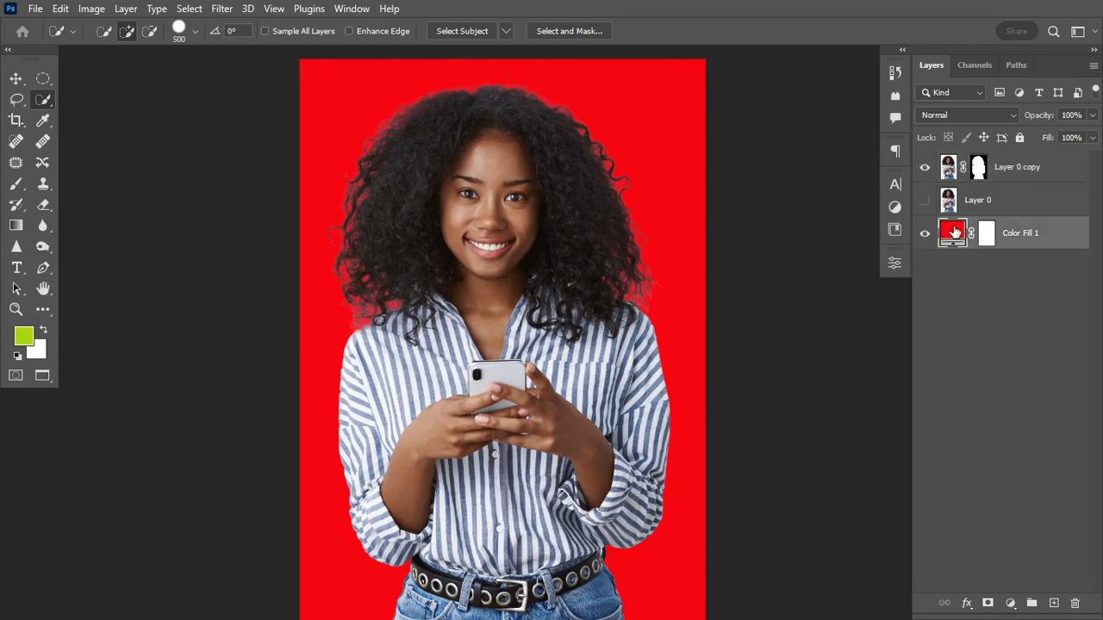
double_click(954, 231)
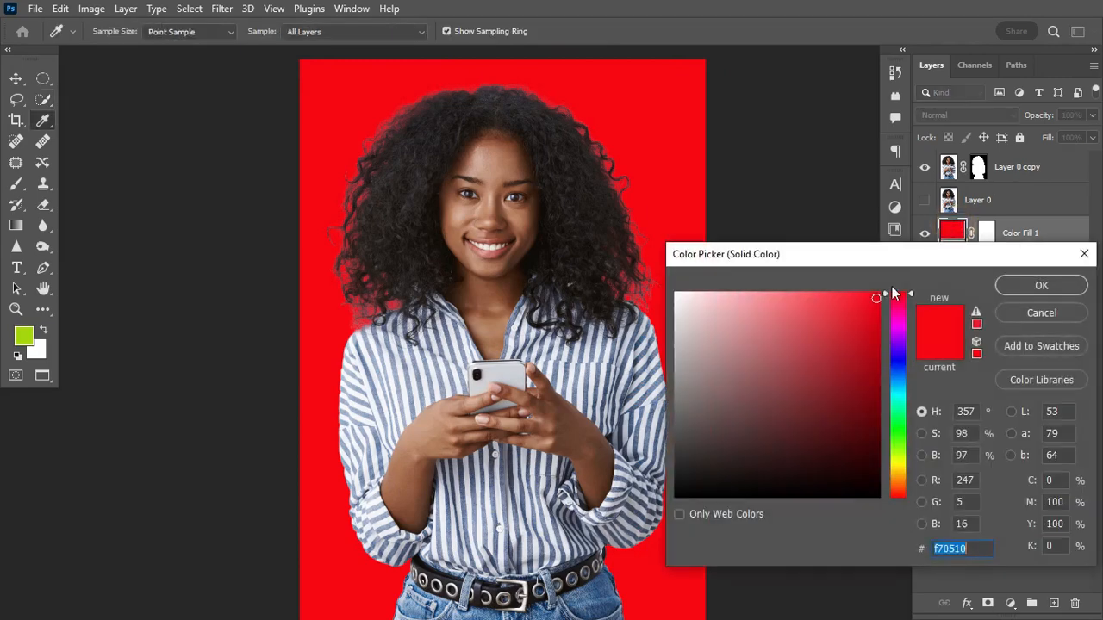
left_click_drag(894, 300, 905, 463)
left_click(1041, 285)
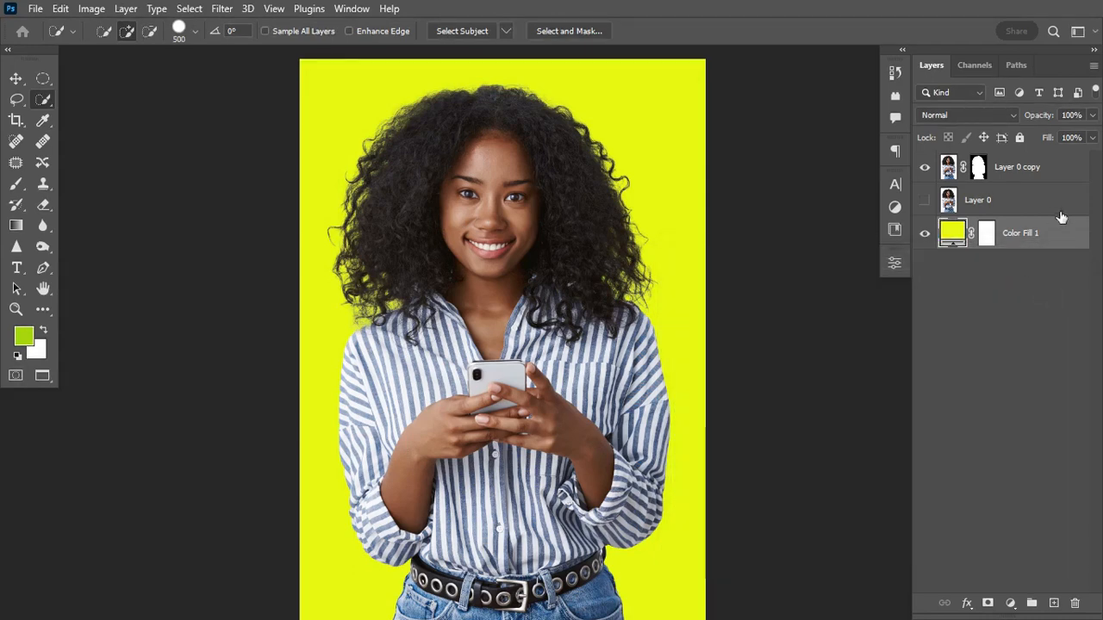
Hide the yellow fill layer and delete the original unmasked Layer 0
left_click(922, 238)
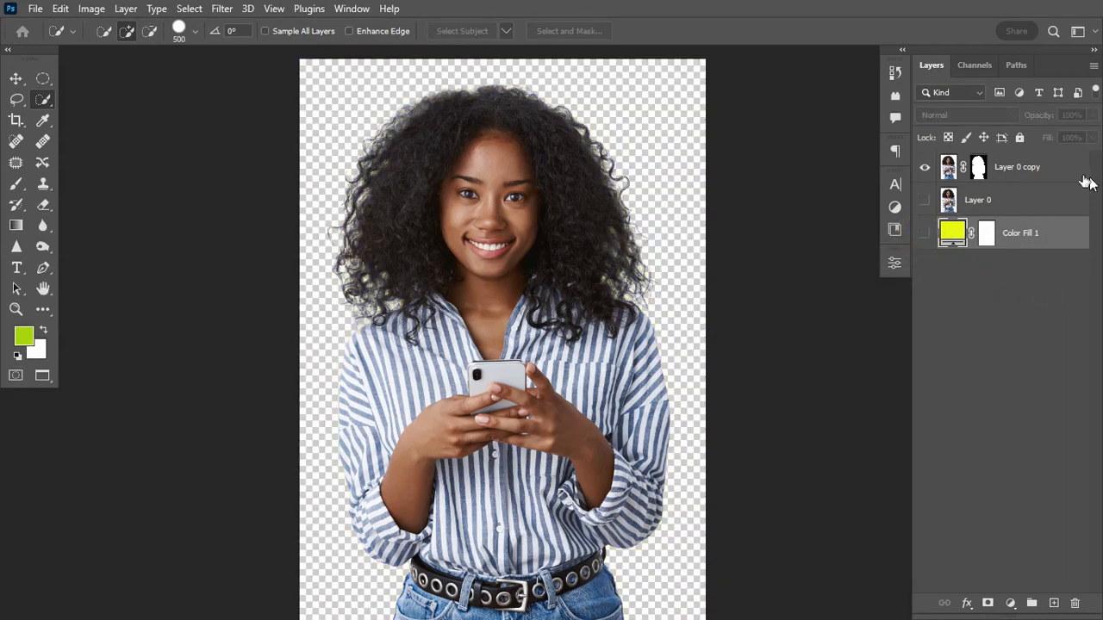
left_click(1018, 193)
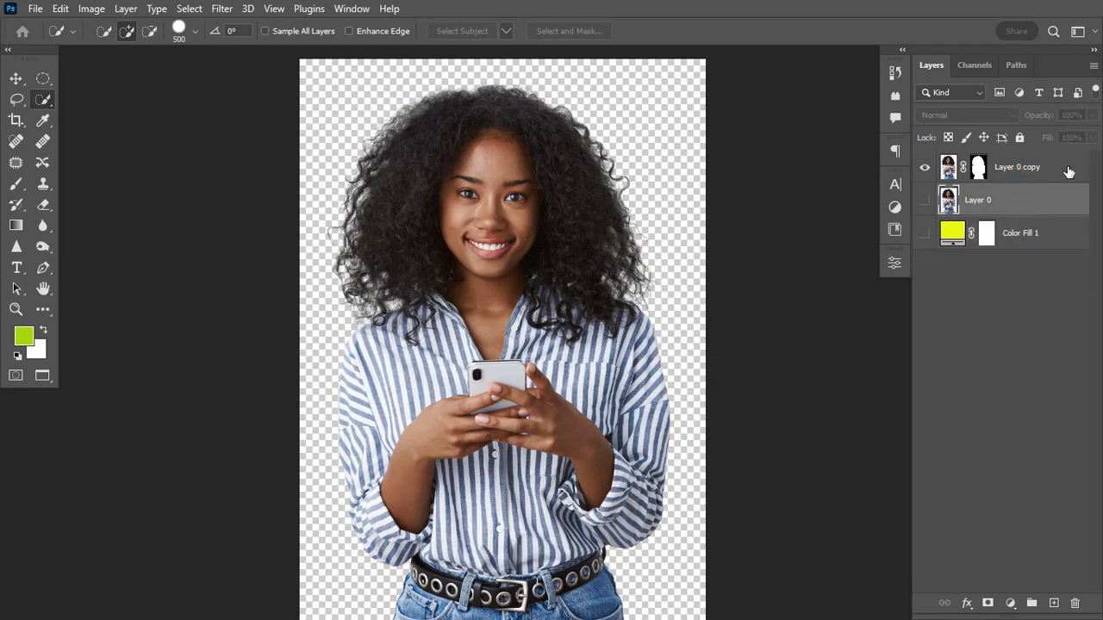
key("Delete")
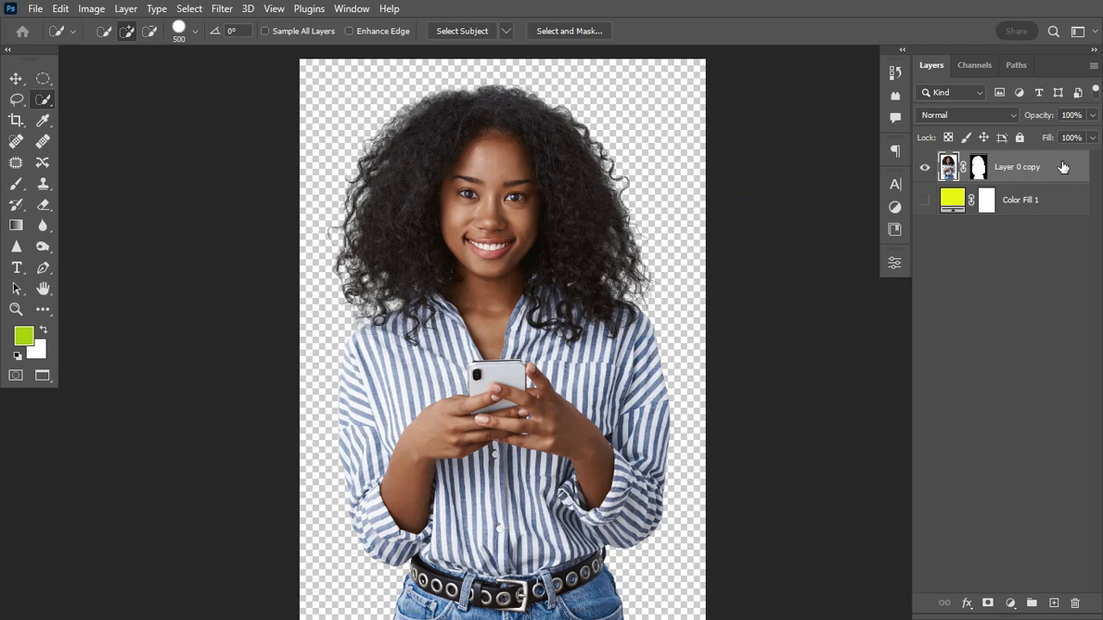
Convert the masked Layer 0 copy to a smart object and open it in the Camera Raw Filter
right_click(1059, 164)
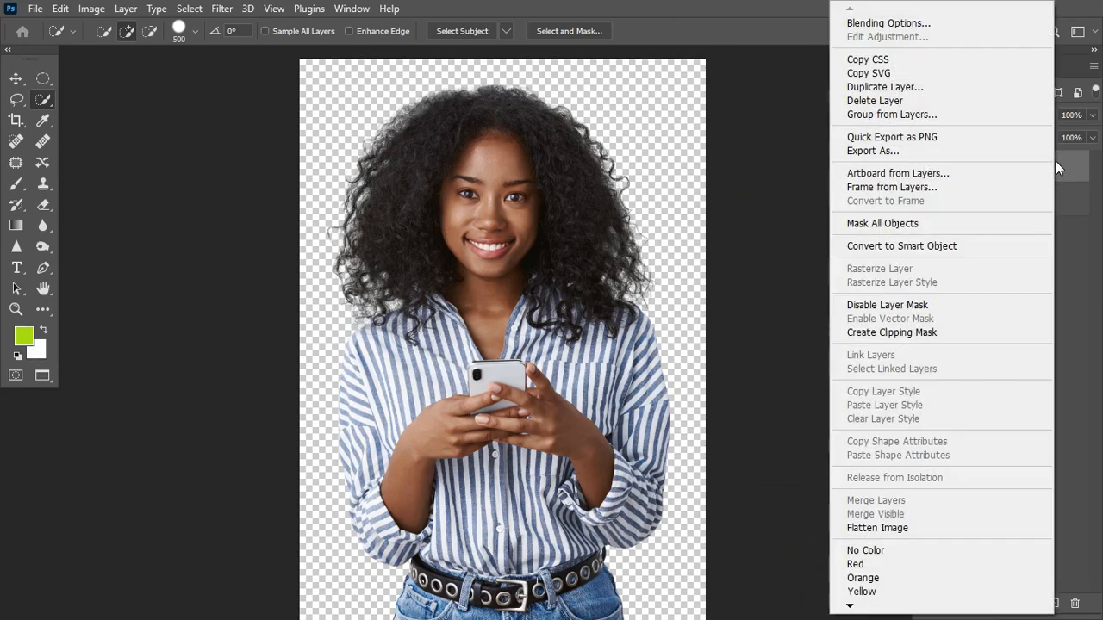
left_click(964, 246)
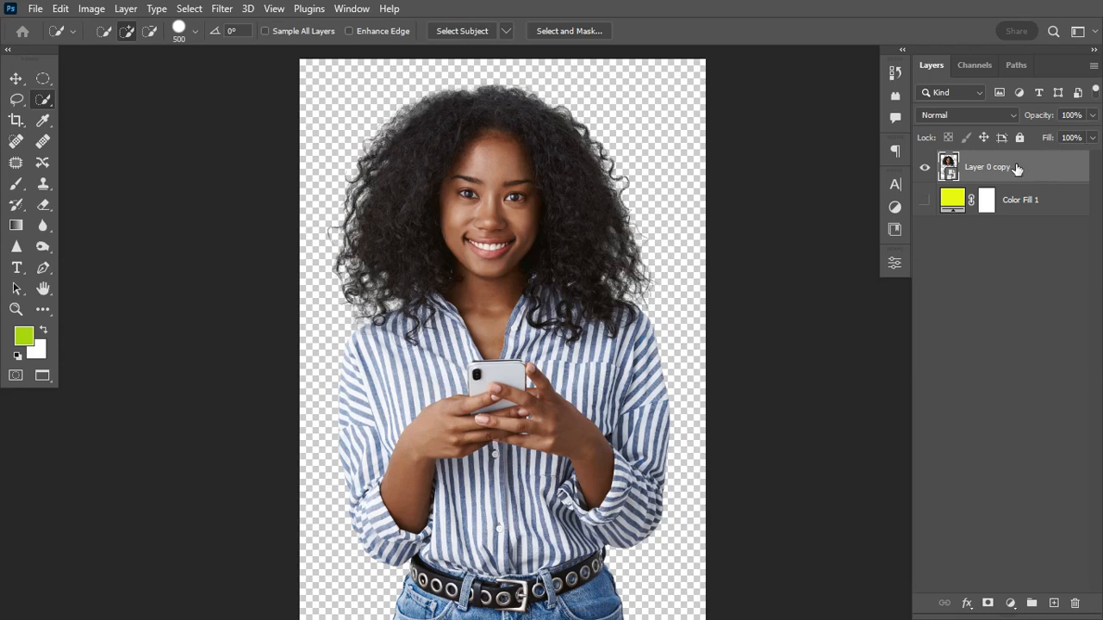
left_click(222, 8)
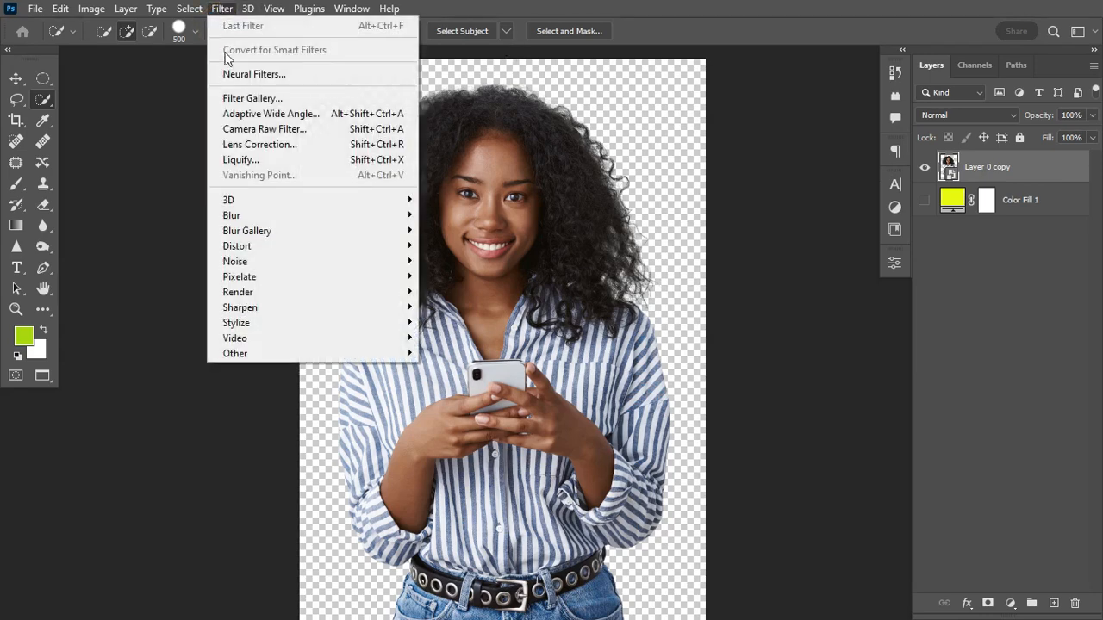
left_click(241, 129)
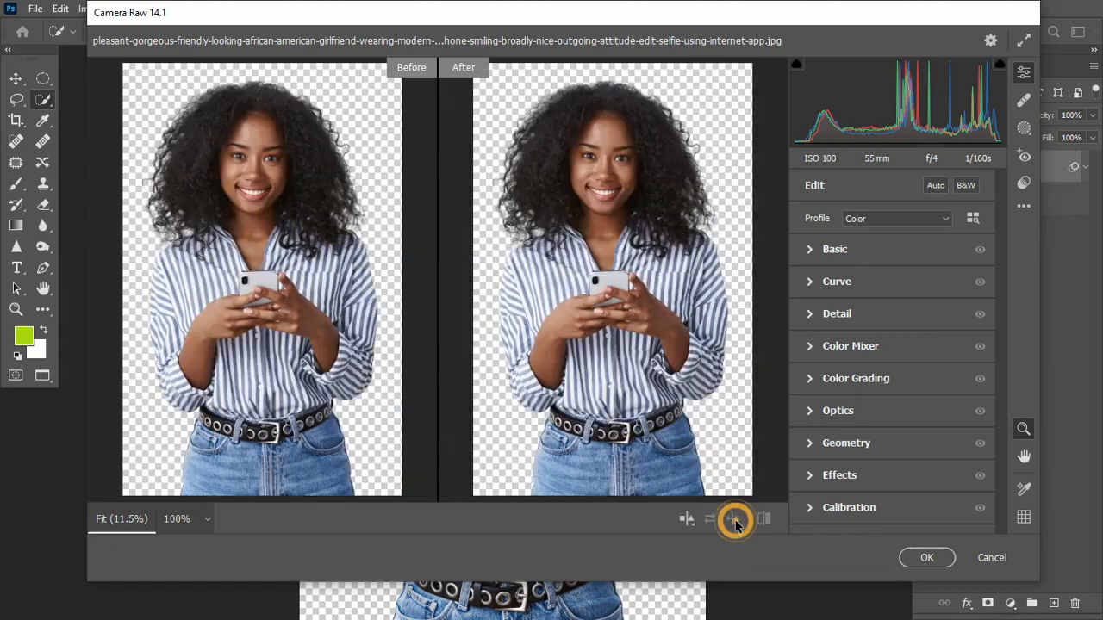
Enlarge the before/after preview to 25% around the woman's face and open the Basic adjustments
left_click(731, 520)
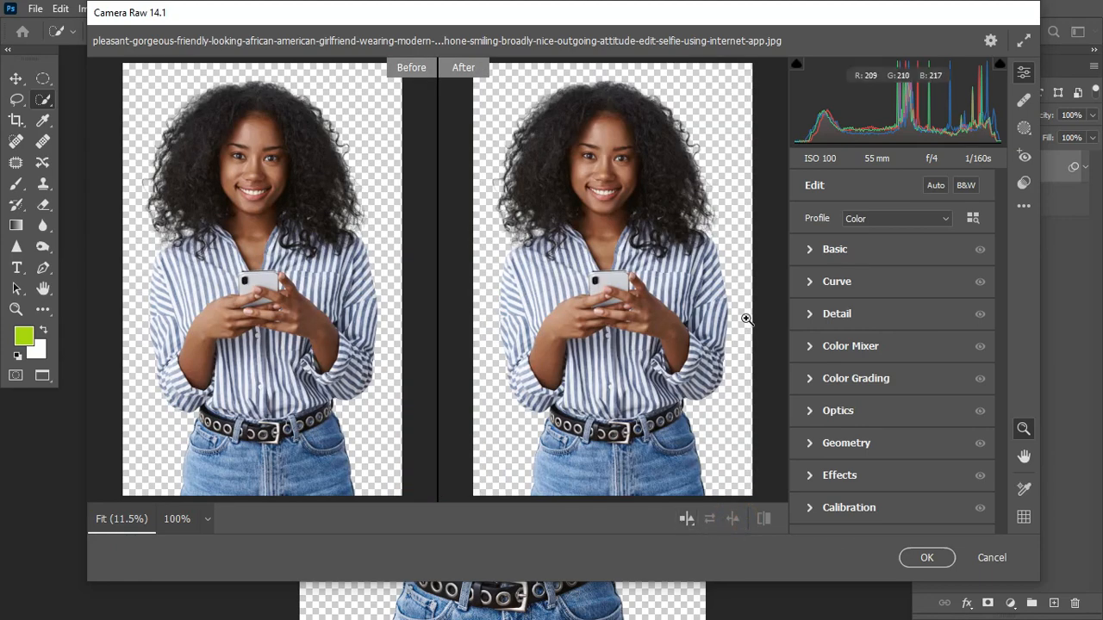
left_click(693, 302)
left_click(694, 303)
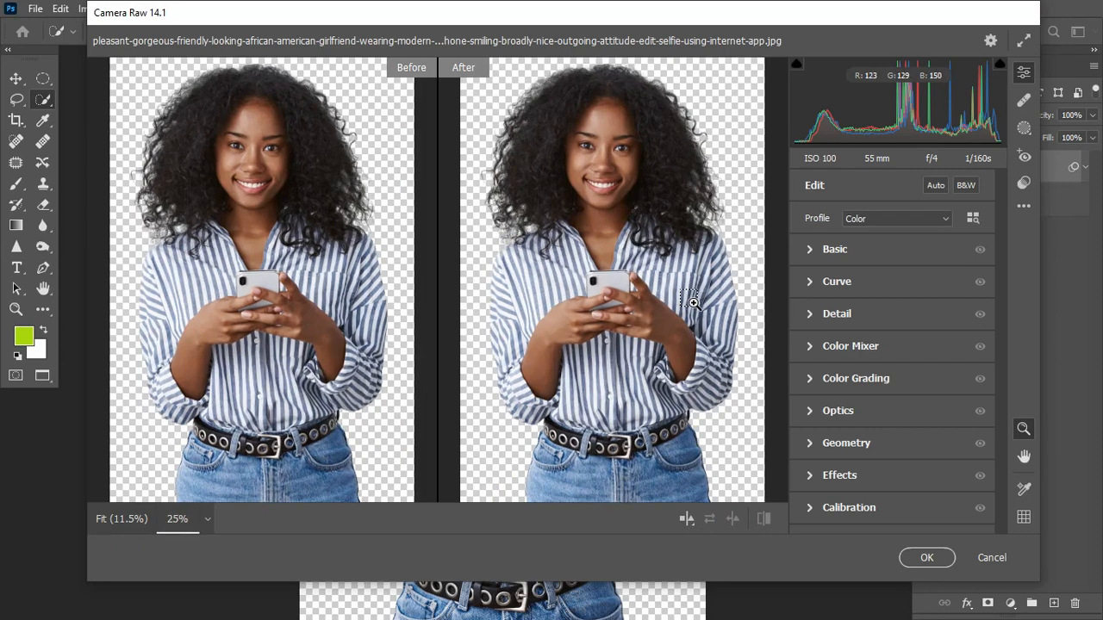
left_click(694, 303, "alt")
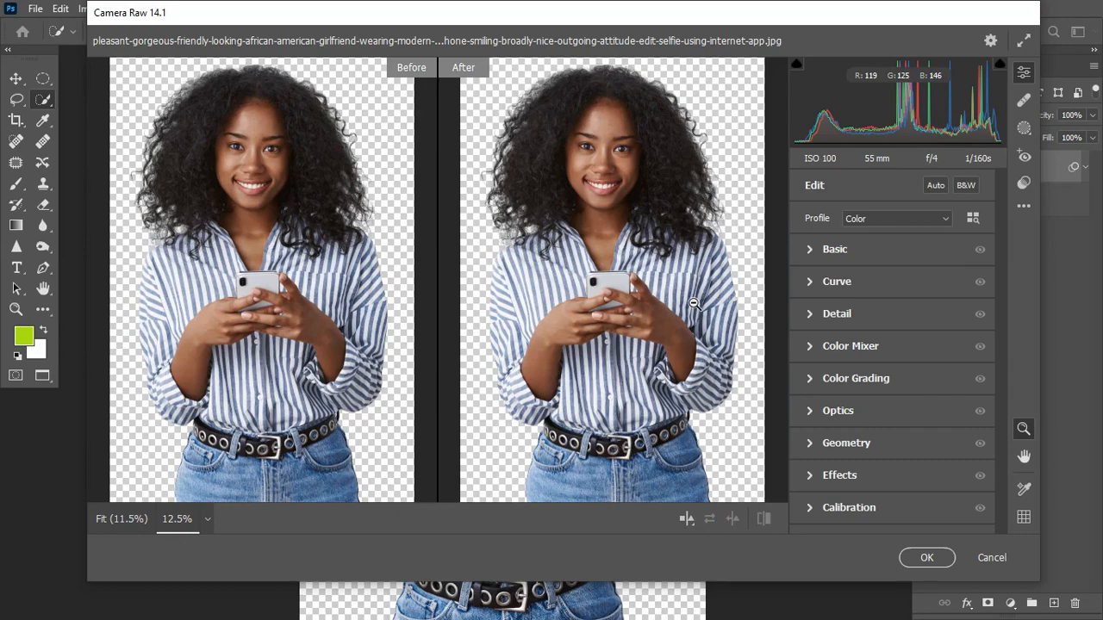
left_click(693, 304)
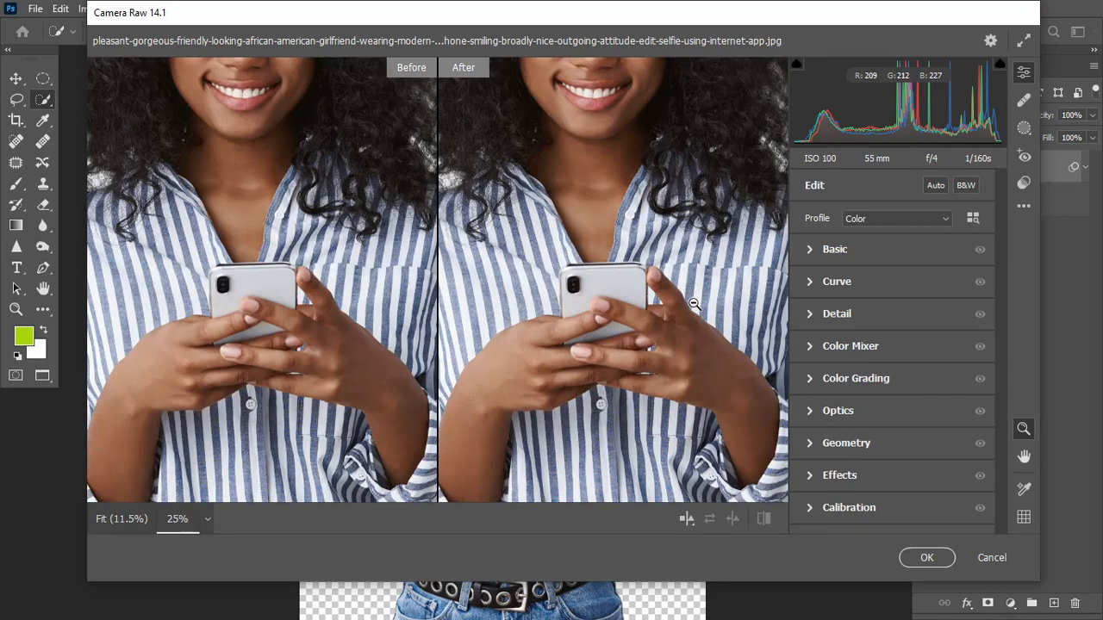
scroll(694, 303, "up", 5)
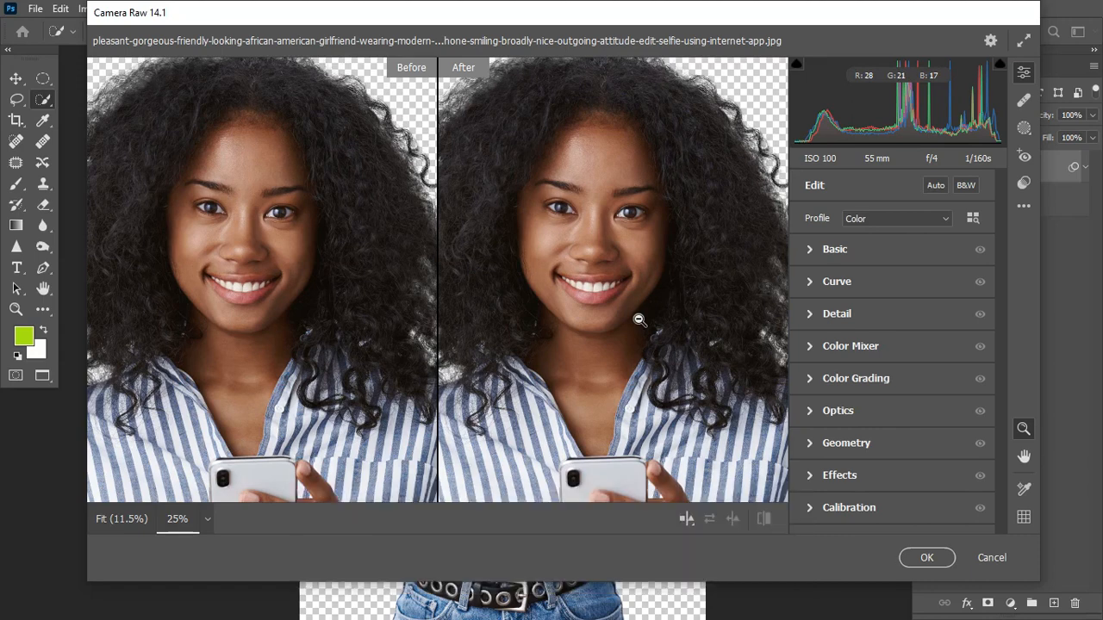
left_click(811, 250)
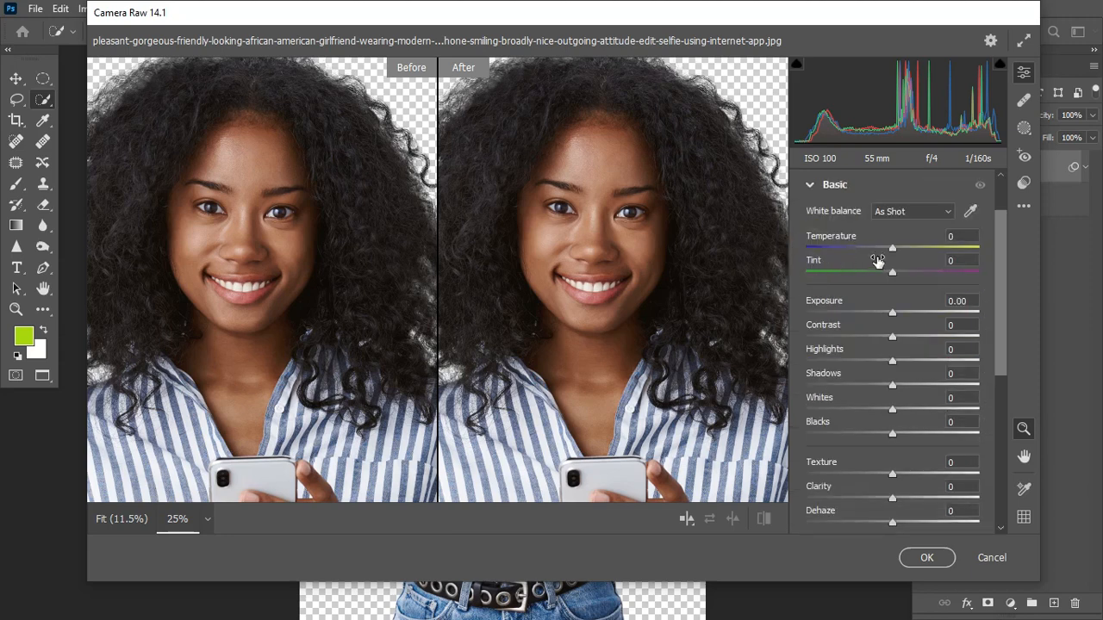
Try a Temperature of +14 and a Tint of +48 on the woman, resetting each to its default
mouse_move(879, 258)
mouse_move(892, 248)
left_mouse_down()
mouse_move(860, 251)
mouse_move(910, 248)
mouse_move(862, 252)
mouse_move(915, 258)
mouse_move(903, 263)
left_mouse_up()
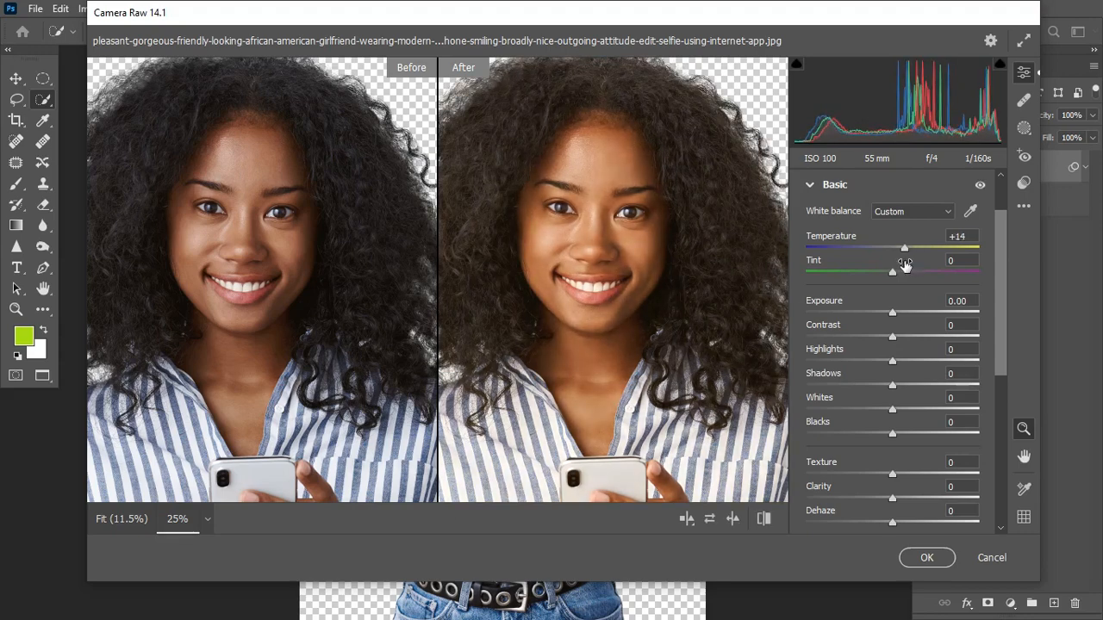
double_click(903, 249)
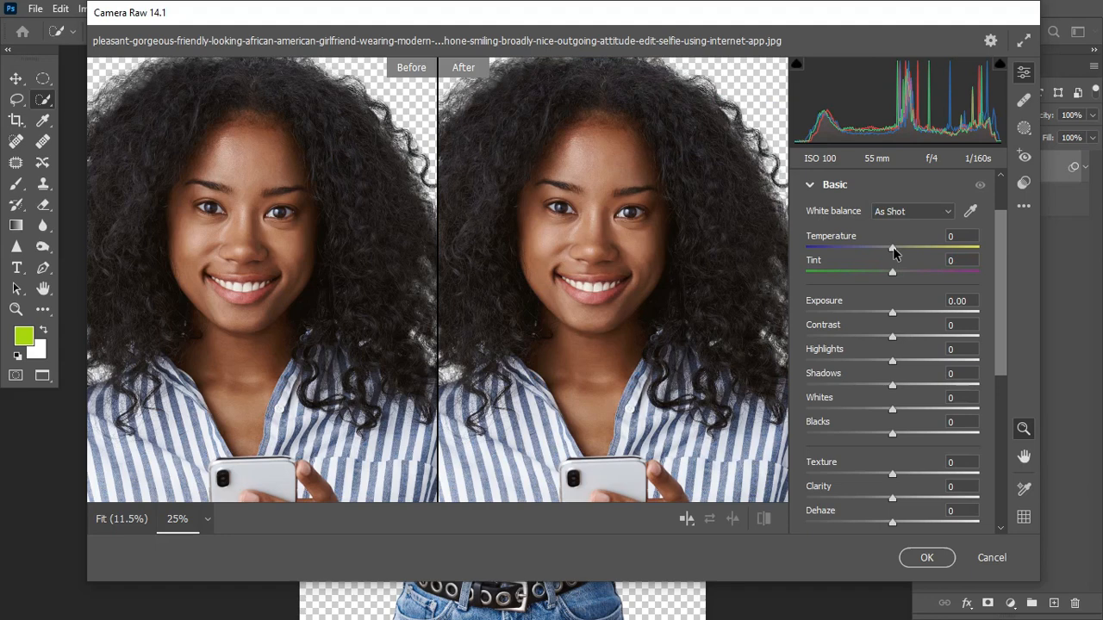
mouse_move(893, 247)
left_mouse_down()
mouse_move(910, 249)
mouse_move(892, 252)
left_mouse_up()
double_click(892, 251)
left_click_drag(892, 272, 933, 277)
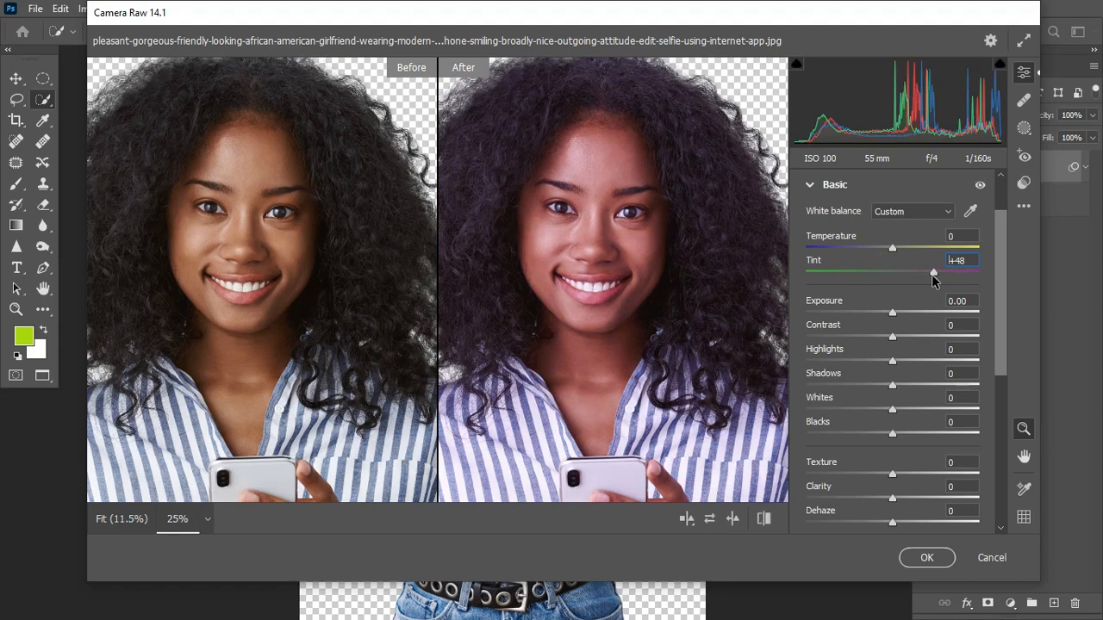
double_click(933, 272)
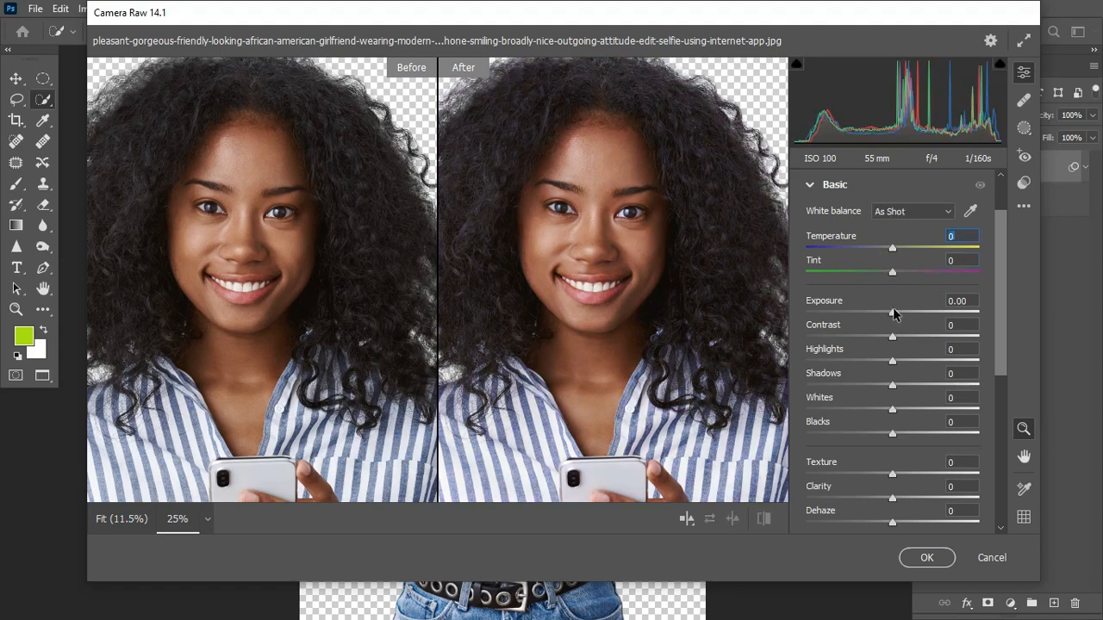
Bring out the detail in the woman's hair and skin with Texture +46, Clarity +45 and Dehaze +1
left_click(999, 276)
left_click_drag(1000, 276, 1002, 320)
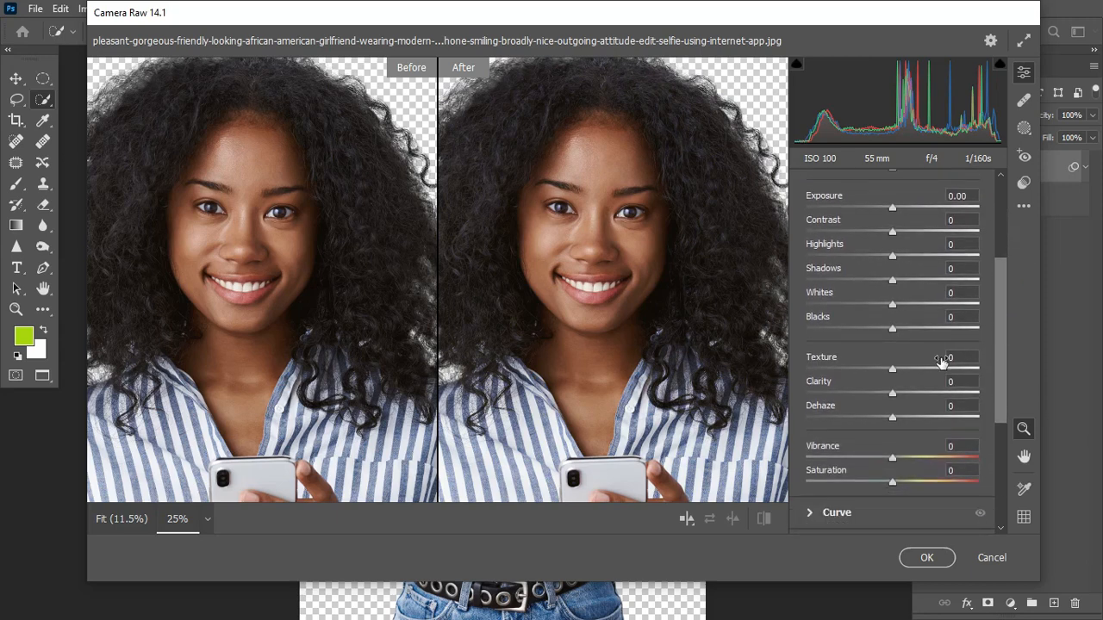
mouse_move(942, 361)
left_click_drag(893, 392, 939, 399)
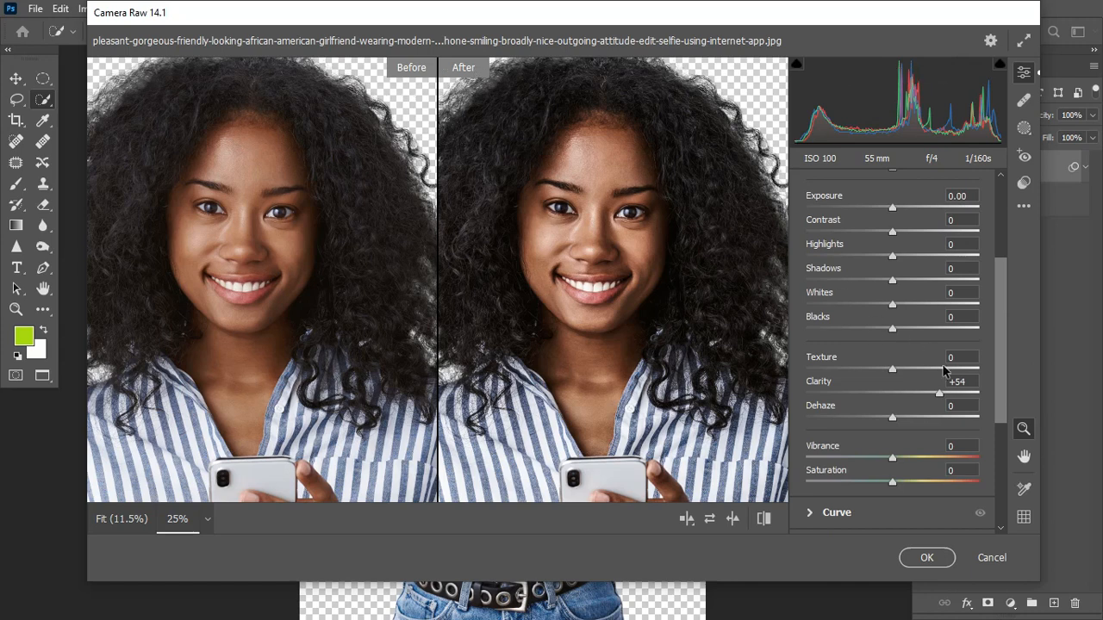
mouse_move(940, 393)
left_mouse_down()
mouse_move(954, 396)
mouse_move(908, 393)
mouse_move(958, 398)
mouse_move(917, 393)
mouse_move(930, 392)
left_mouse_up()
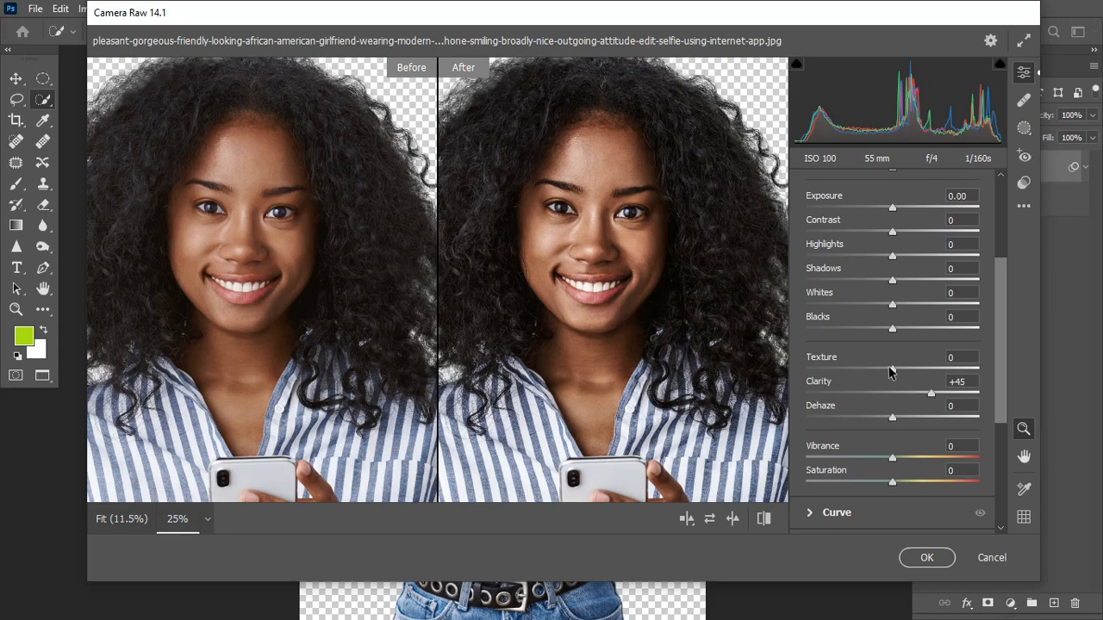
left_click_drag(894, 370, 933, 380)
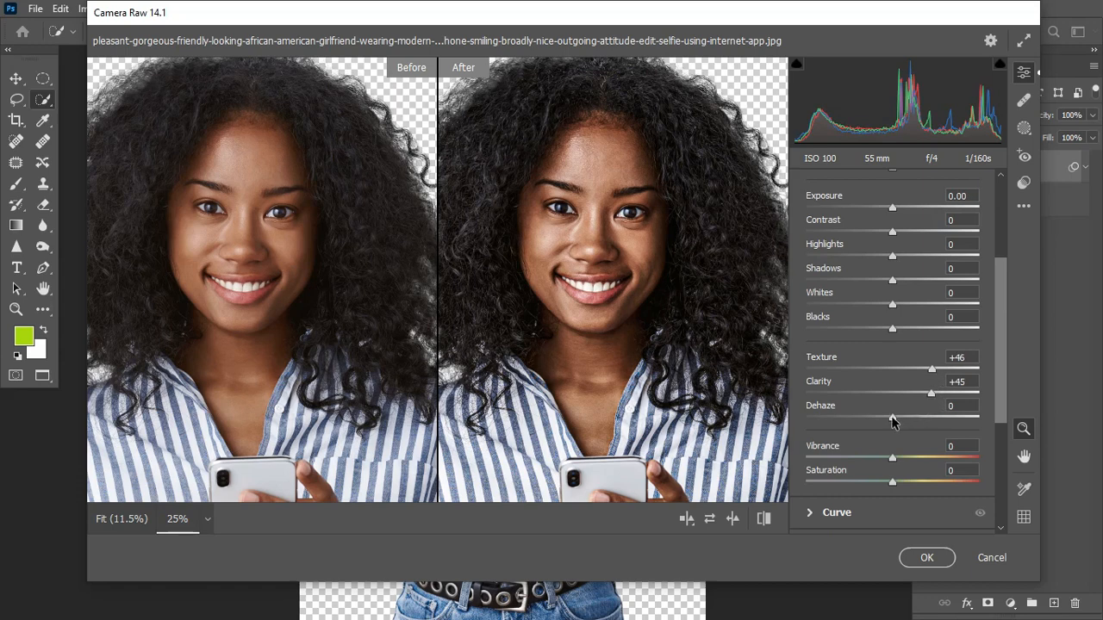
left_click_drag(892, 420, 918, 417)
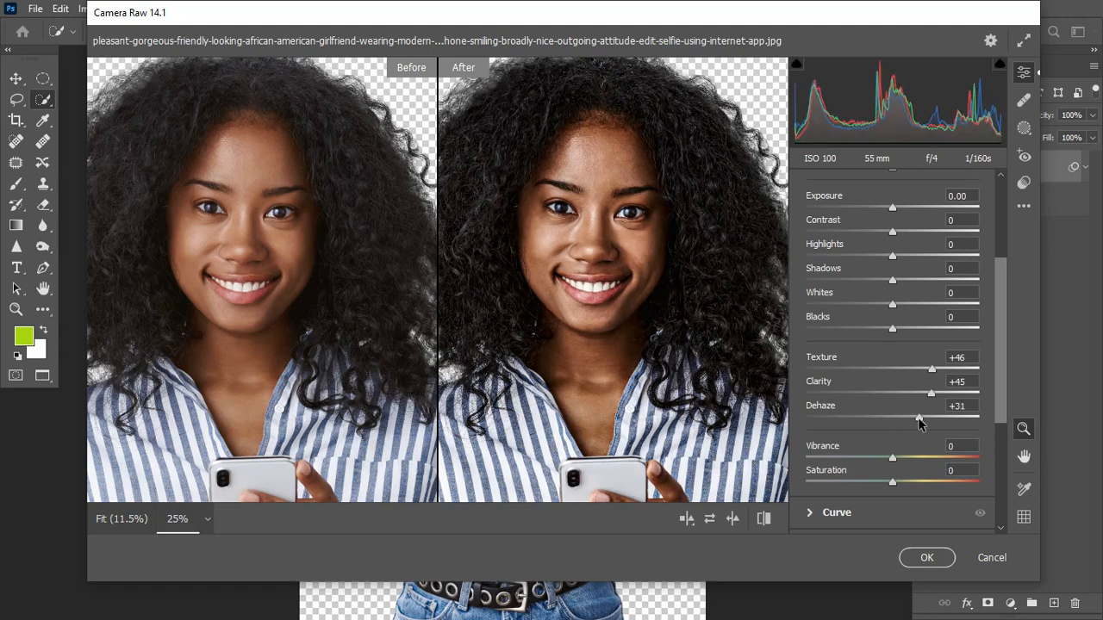
left_click_drag(919, 420, 894, 421)
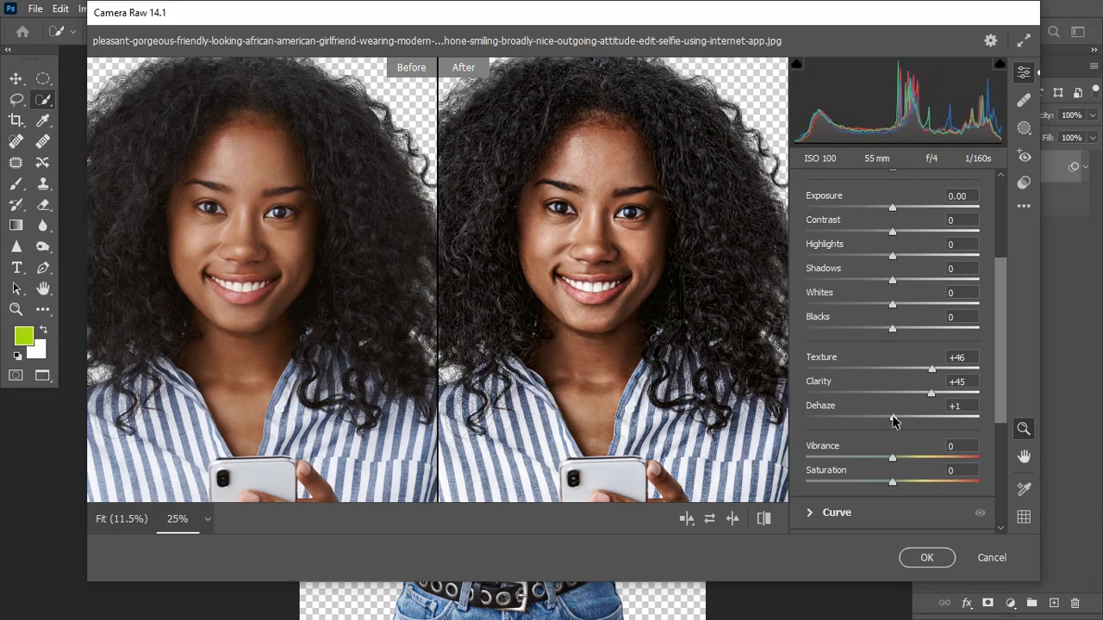
Mute the woman's colours by setting Saturation to -48
scroll(893, 421, "down", 1)
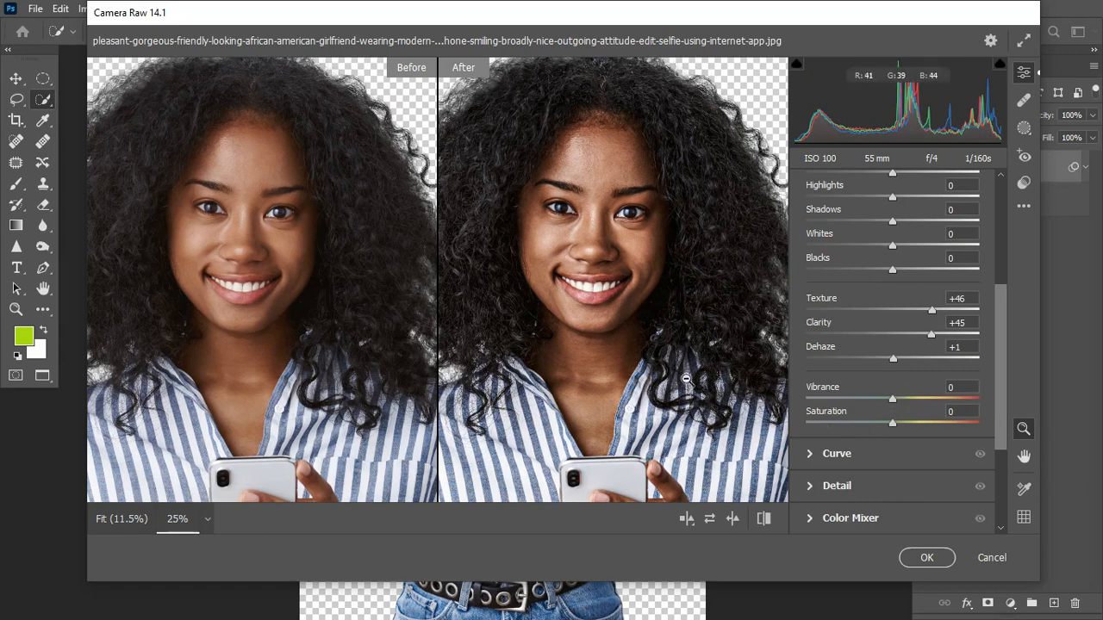
left_click(892, 425)
left_click_drag(893, 424, 879, 427)
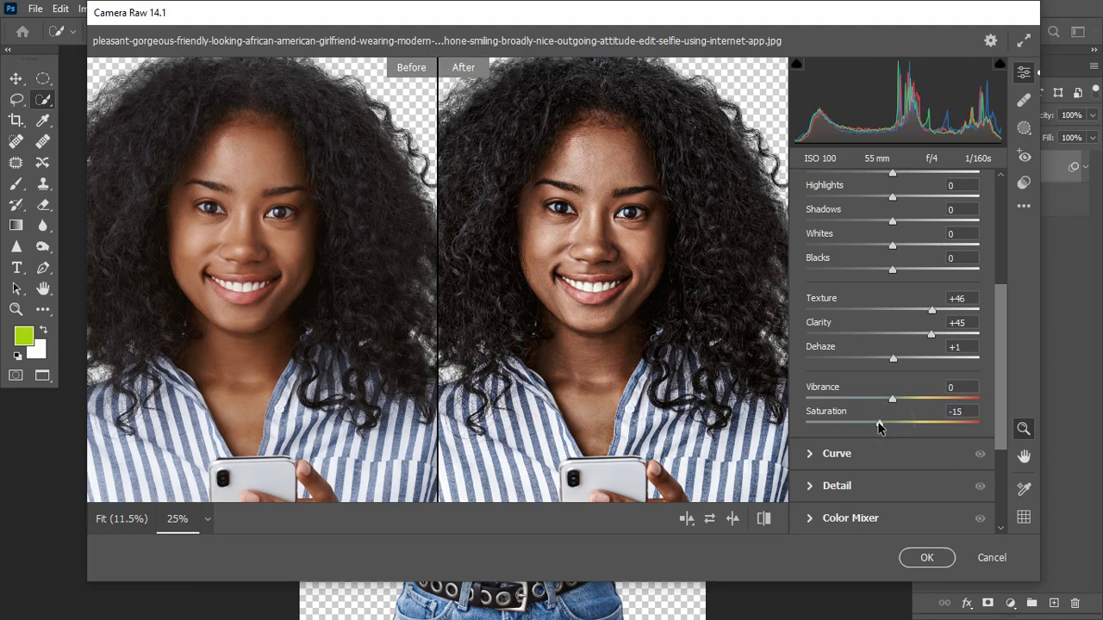
left_click_drag(879, 426, 850, 425)
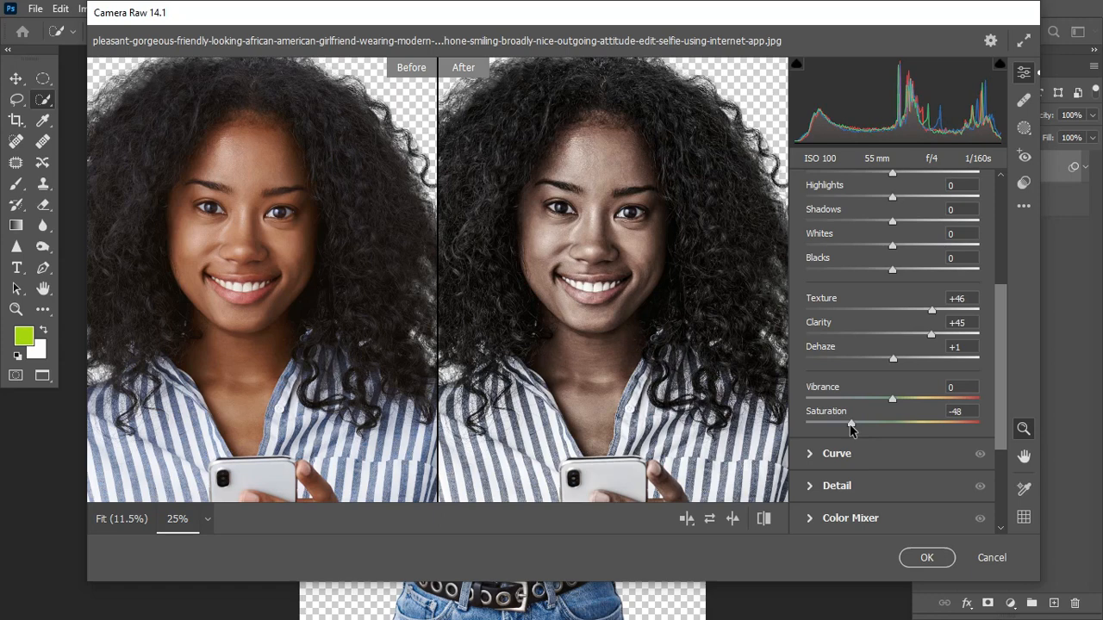
Fine-tune the tones with Exposure -0.15, Contrast -1 and Whites -1, and reset Highlights to 0
left_click_drag(1002, 399, 1002, 398)
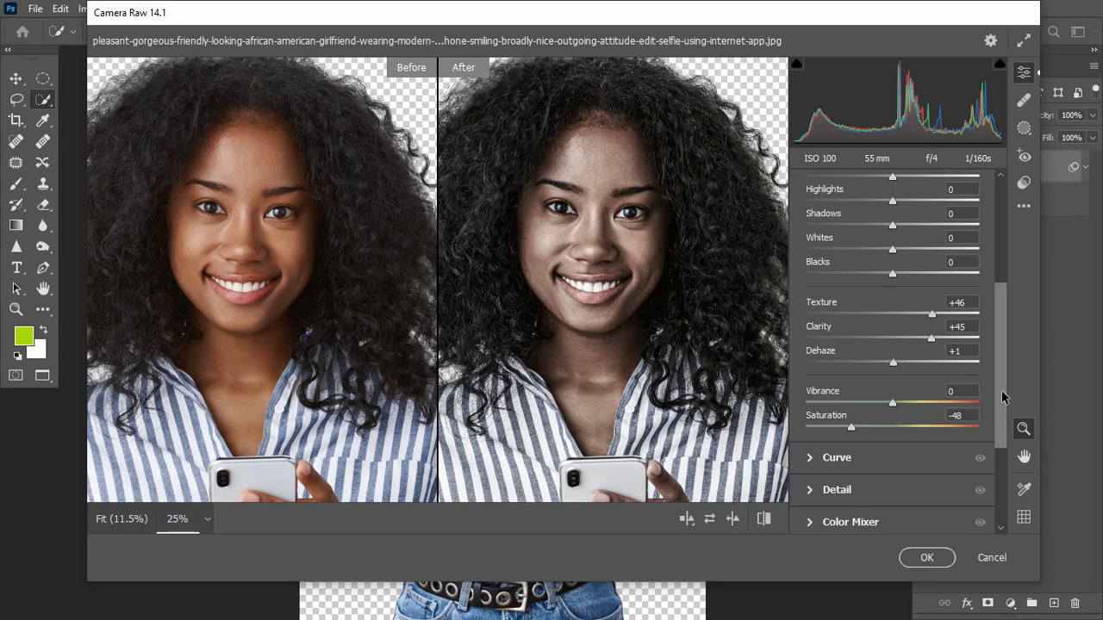
left_click_drag(997, 405, 1004, 358)
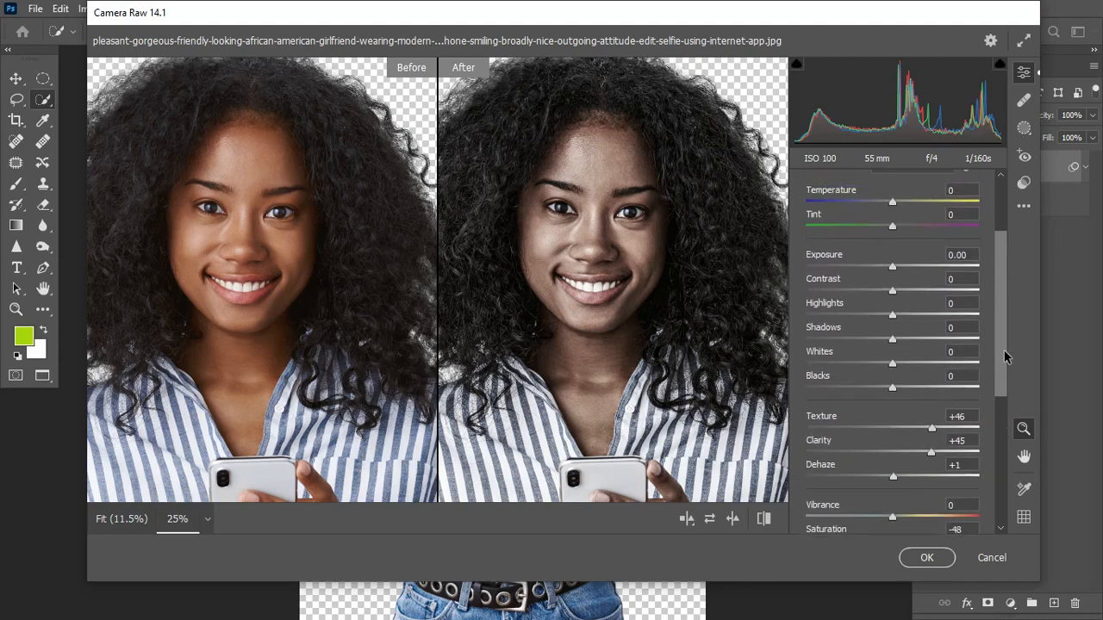
mouse_move(892, 267)
left_mouse_down()
mouse_move(910, 265)
mouse_move(879, 269)
mouse_move(890, 269)
left_mouse_up()
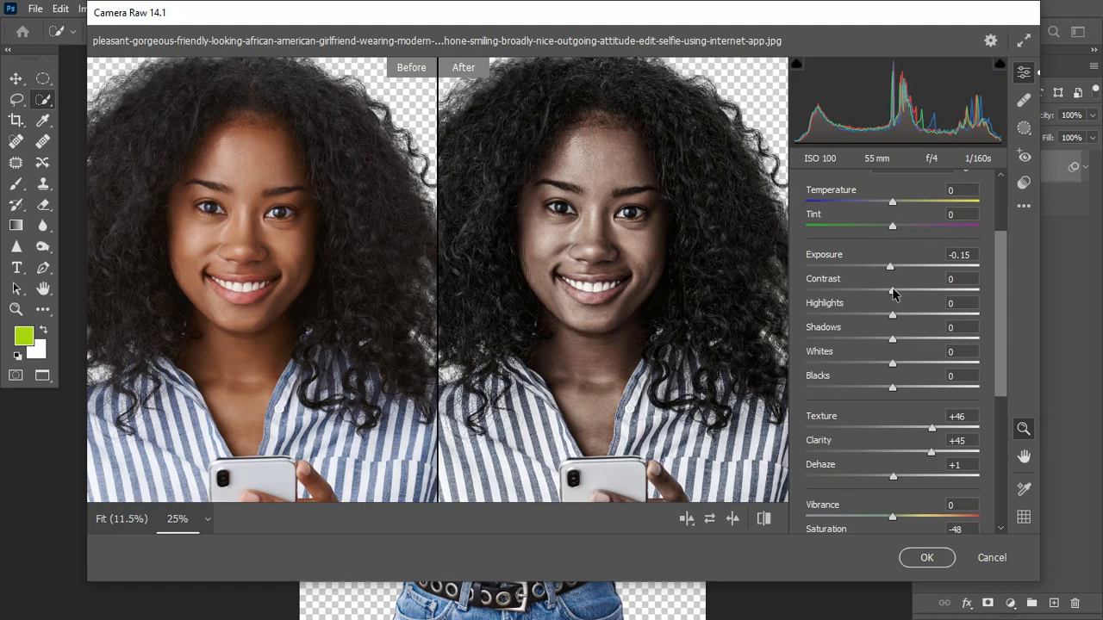
left_click_drag(893, 294, 896, 319)
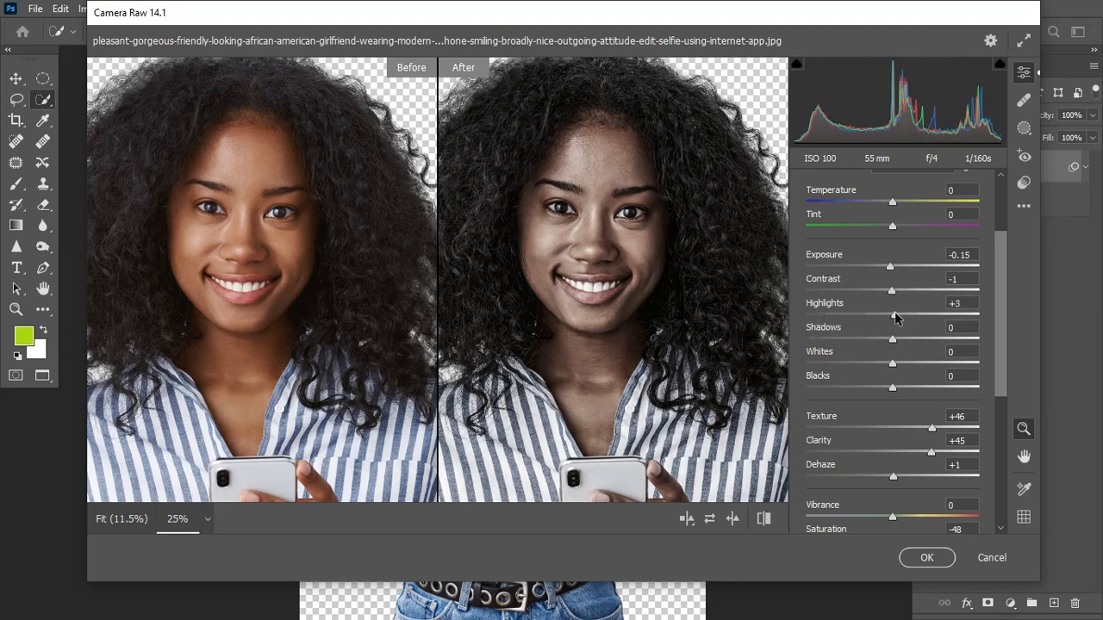
double_click(893, 315)
mouse_move(894, 368)
left_mouse_down()
mouse_move(945, 365)
mouse_move(873, 367)
mouse_move(894, 368)
left_mouse_up()
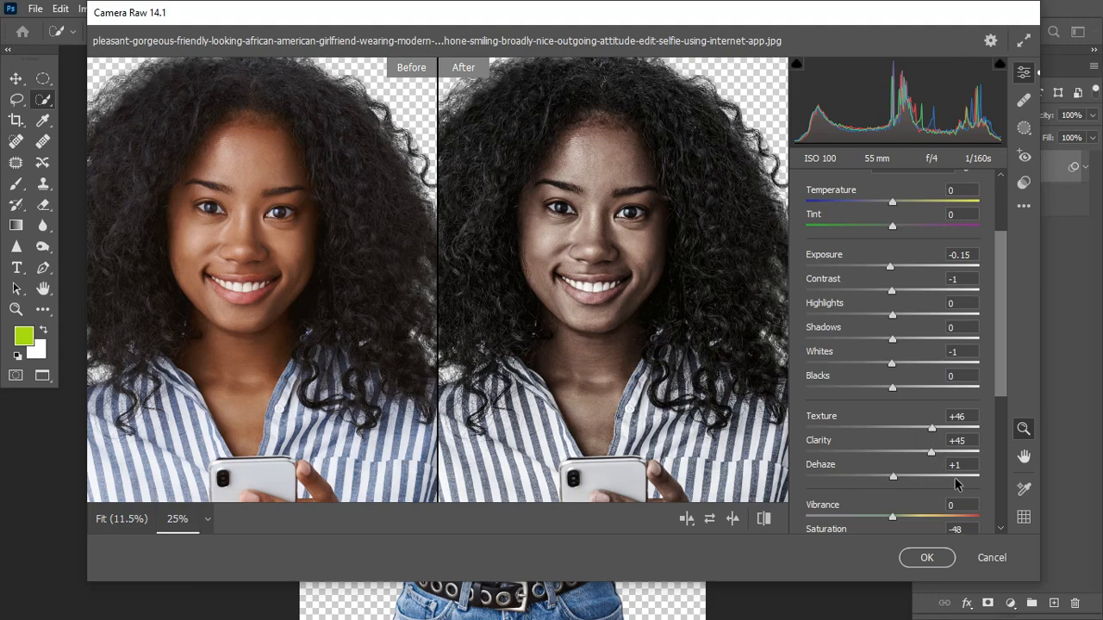
mouse_move(999, 377)
left_mouse_down()
mouse_move(1000, 419)
mouse_move(1008, 358)
left_mouse_up()
scroll(1008, 359, "up", 3)
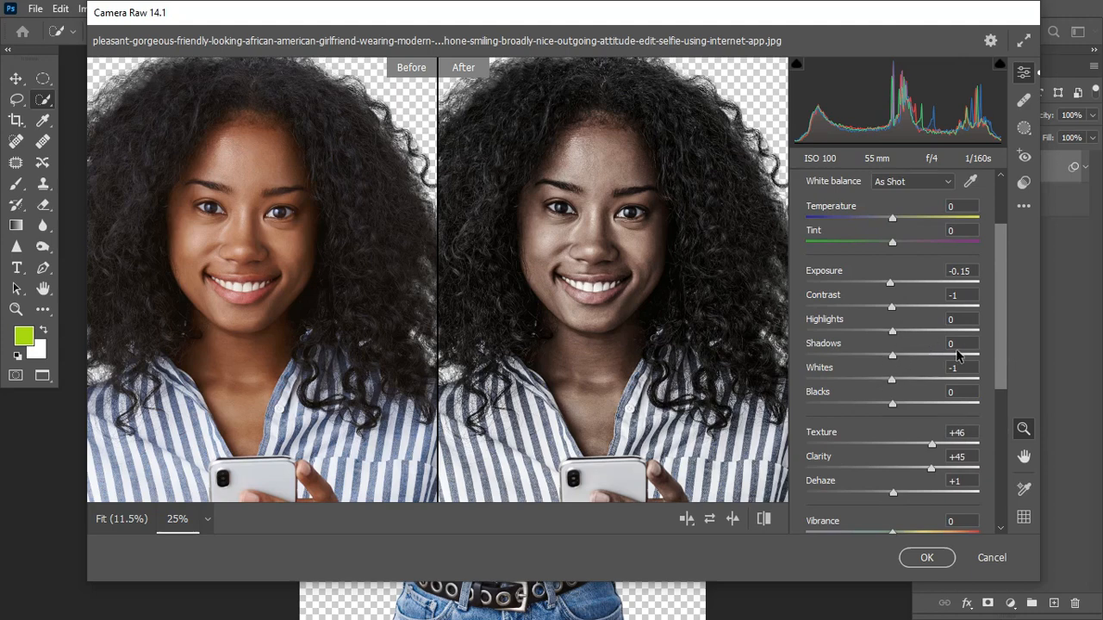
Sharpen the woman in the Camera Raw Detail settings with a Sharpening amount of 62
scroll(1004, 330, "up", 1)
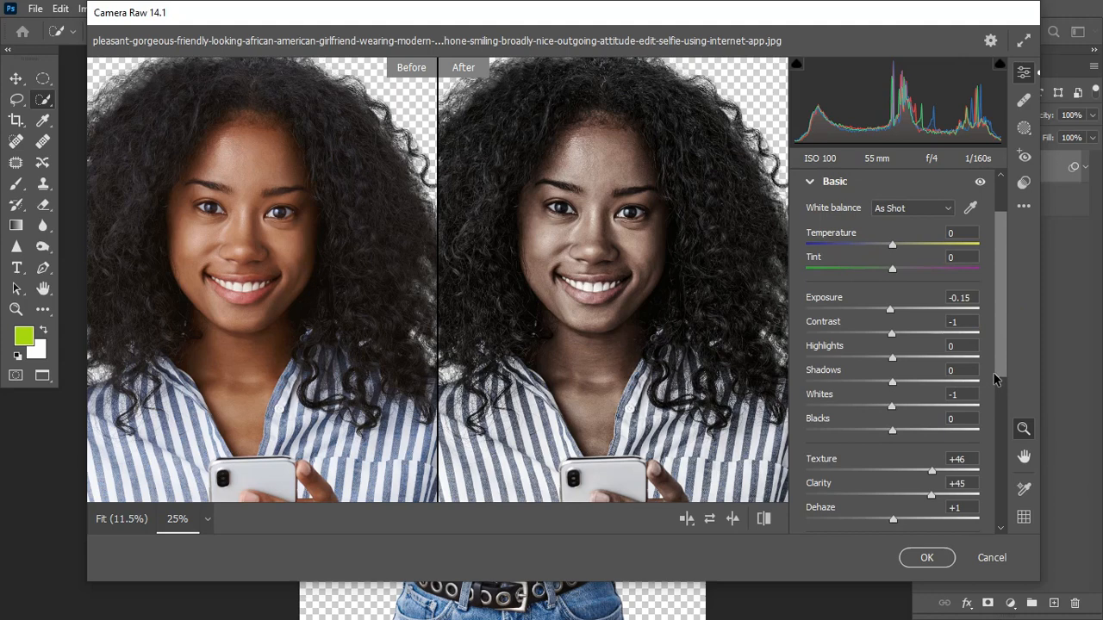
left_click_drag(1004, 341, 1002, 330)
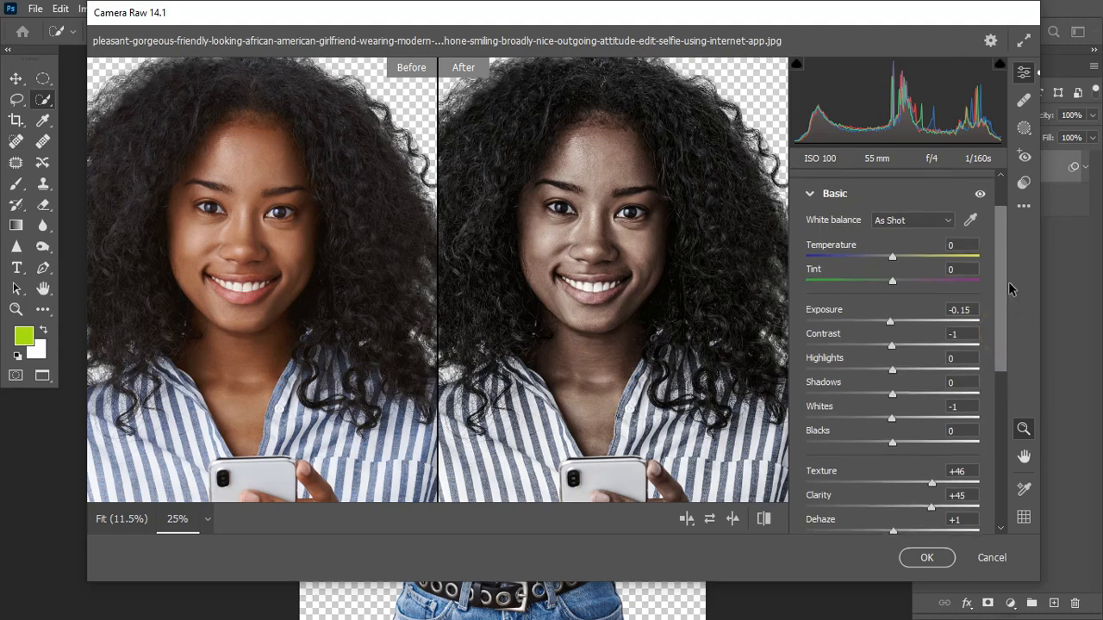
left_click(808, 194)
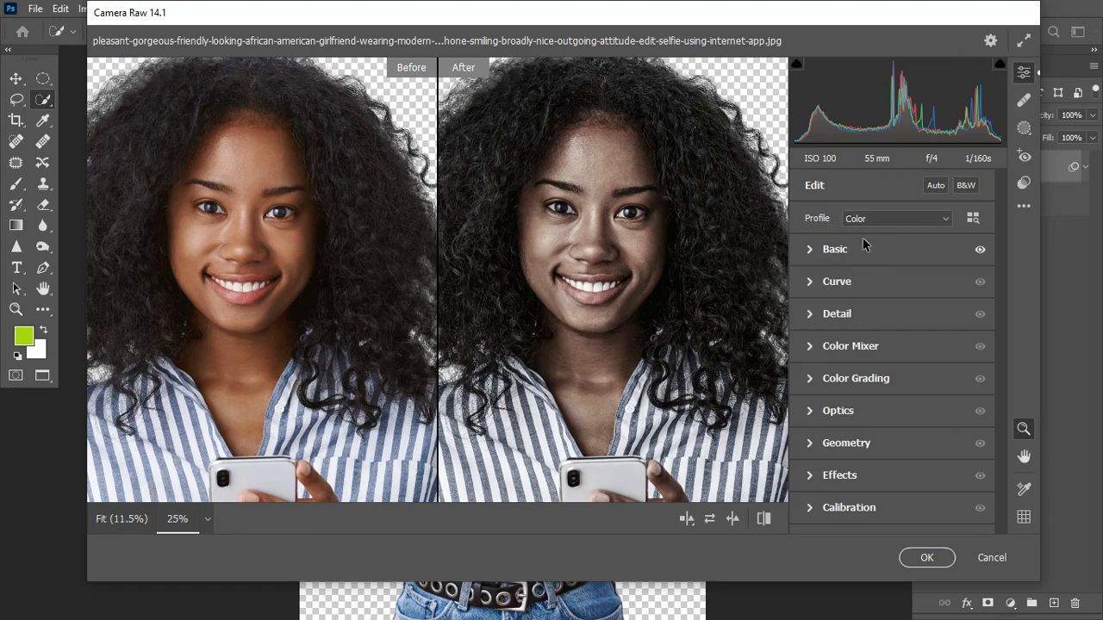
left_click(809, 314)
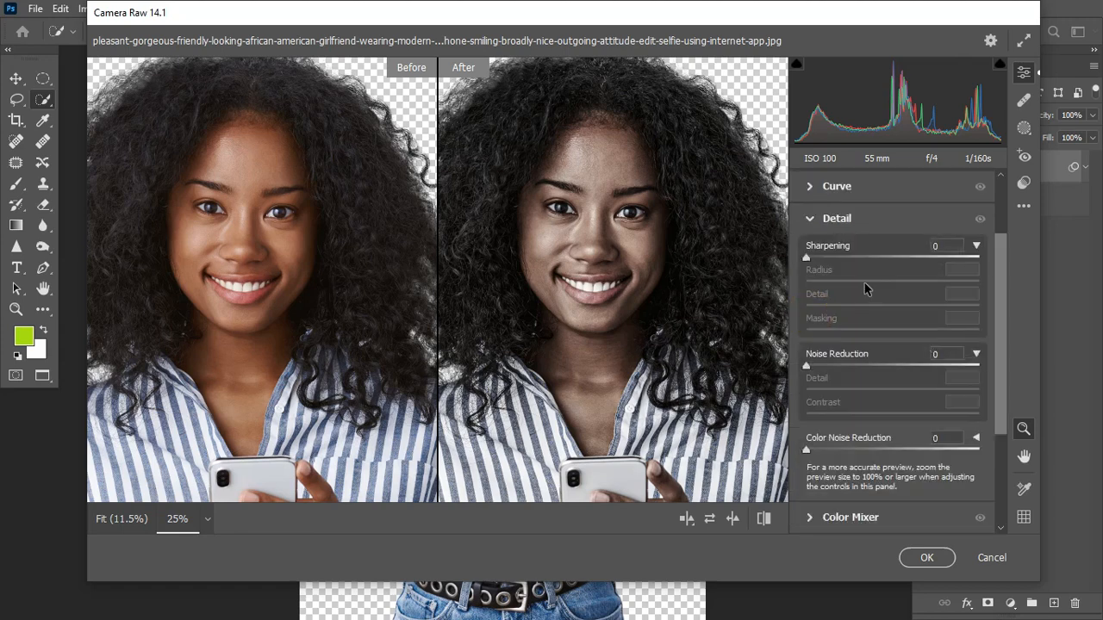
left_click_drag(808, 259, 876, 273)
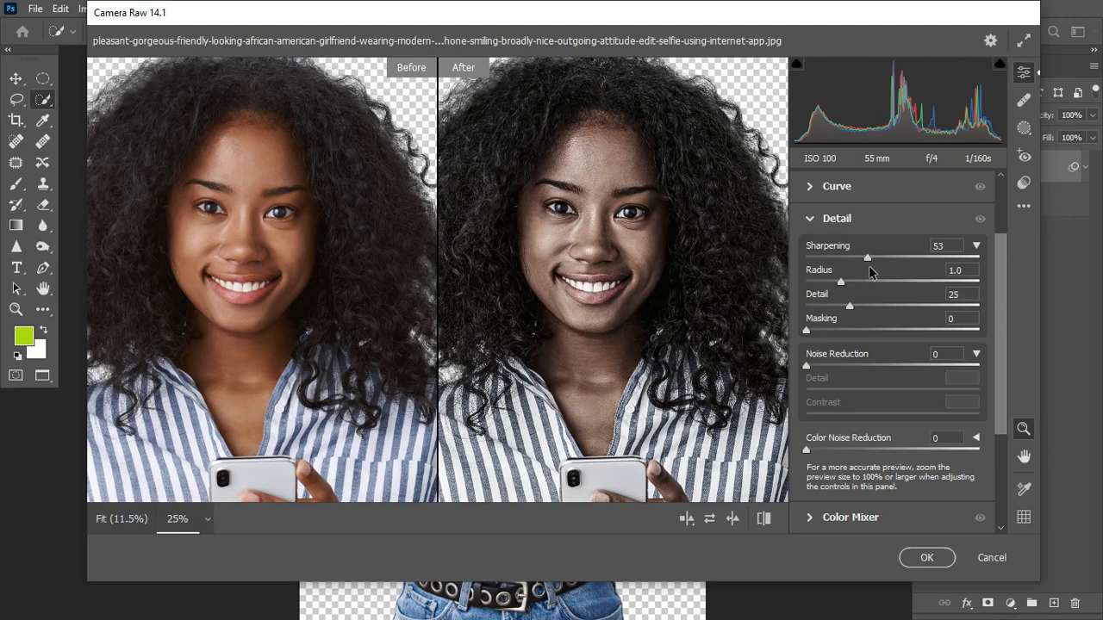
left_click_drag(874, 267, 879, 267)
Try strong Noise Reduction up to 100, settle on a light amount of about 14, and apply the Camera Raw grade
left_click_drag(807, 367, 981, 371)
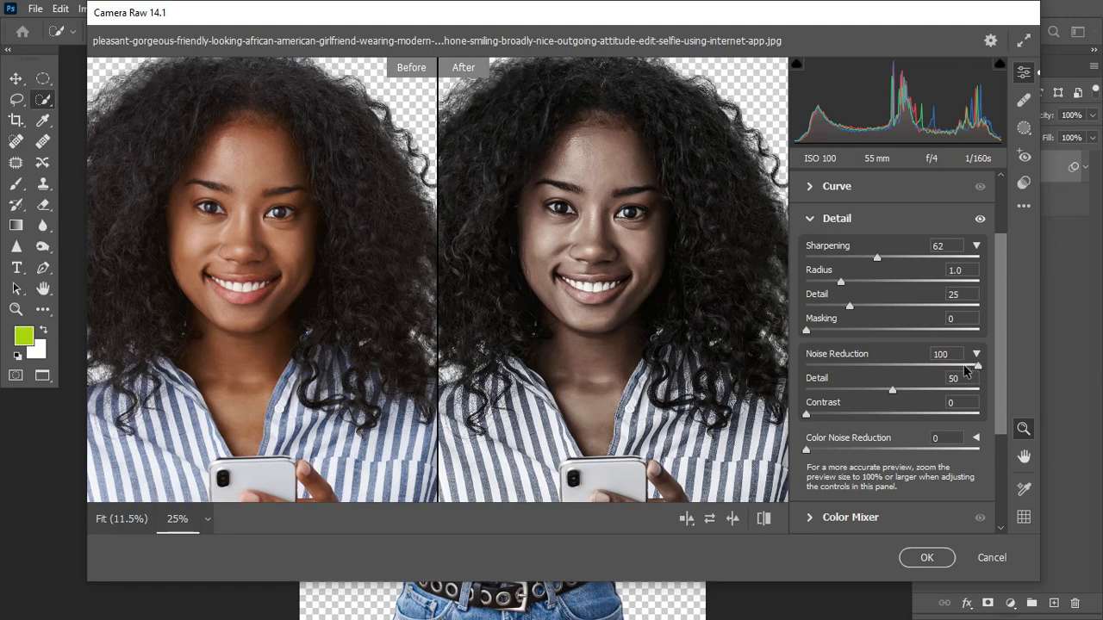
left_click_drag(977, 369, 964, 369)
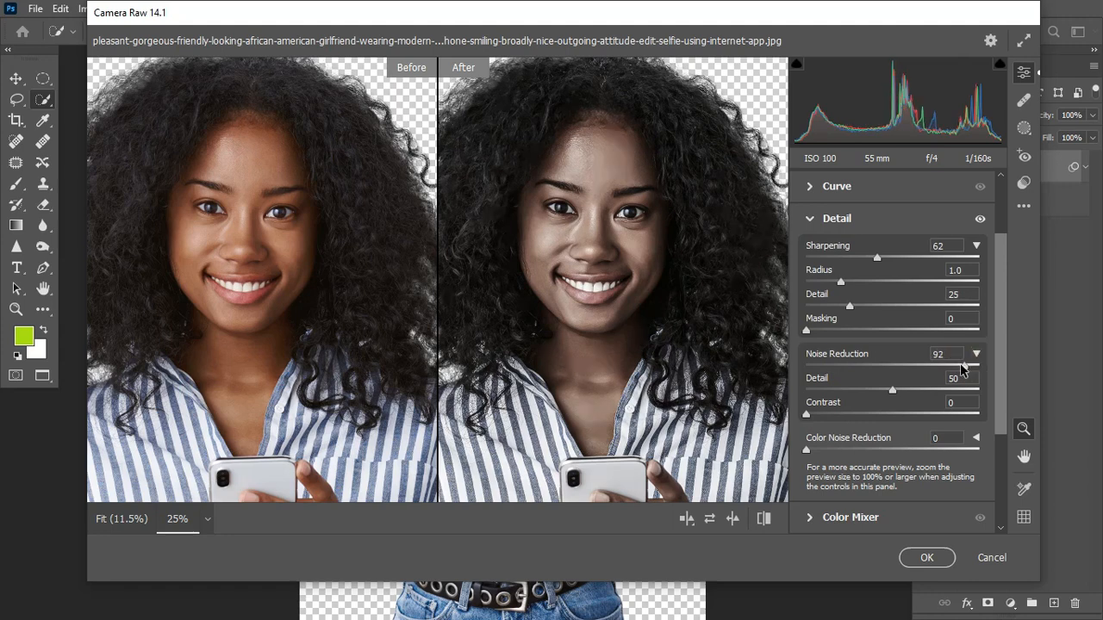
left_click(972, 369)
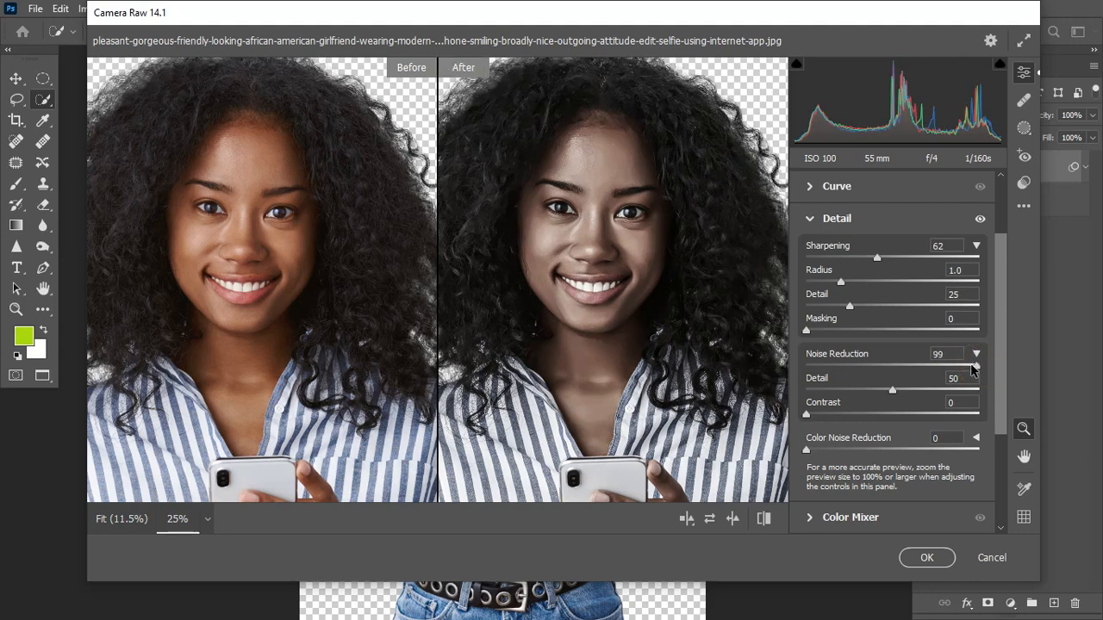
left_click_drag(972, 369, 831, 369)
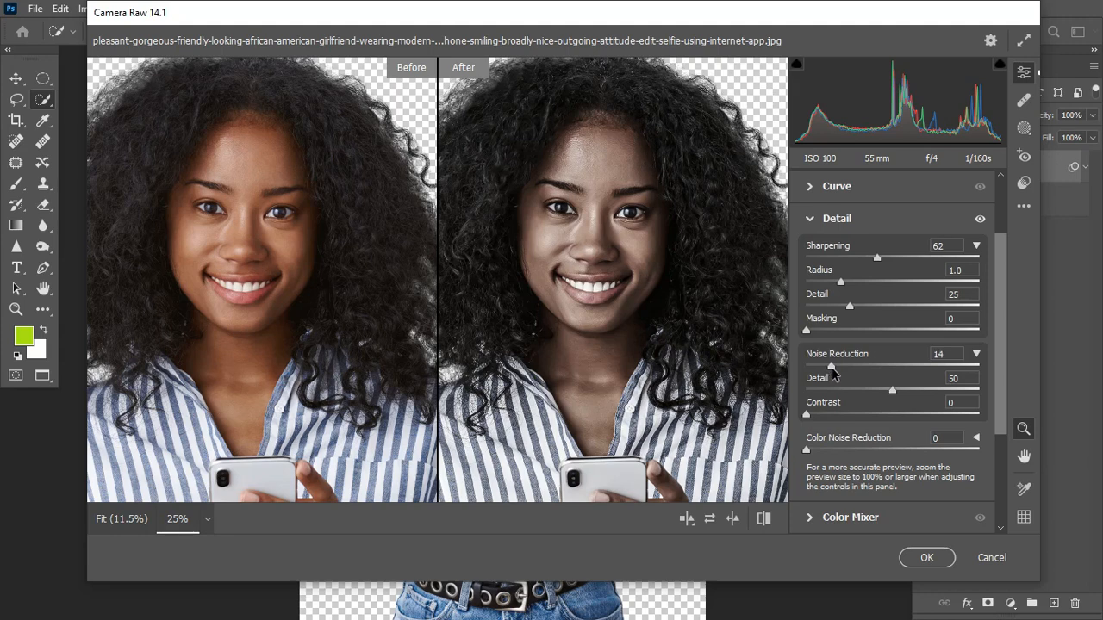
left_click_drag(831, 364, 835, 372)
left_click(818, 221)
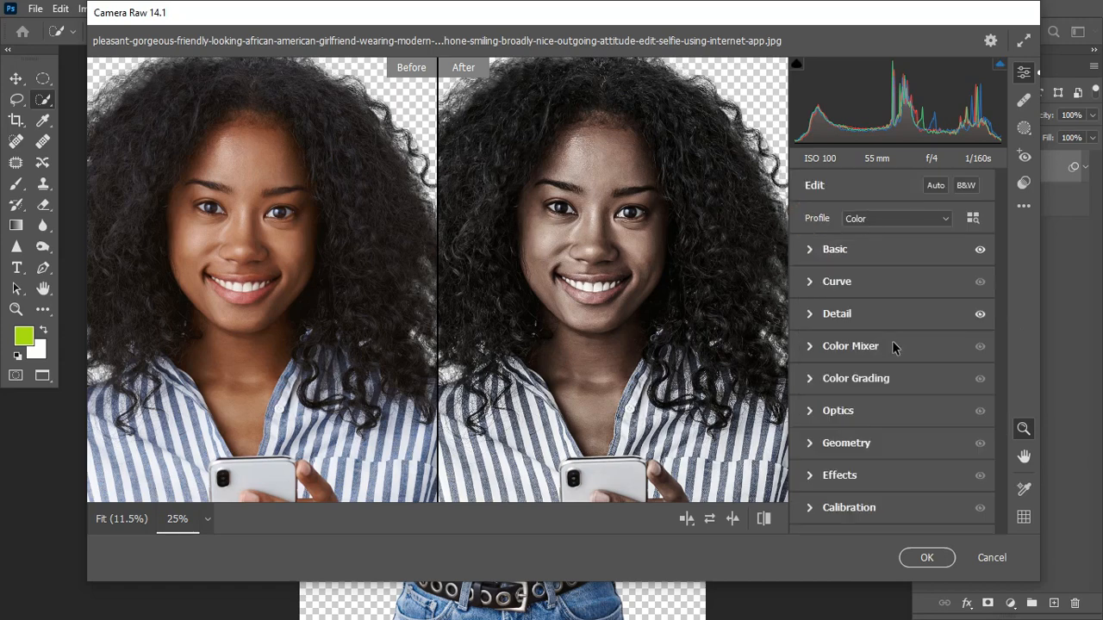
left_click(926, 558)
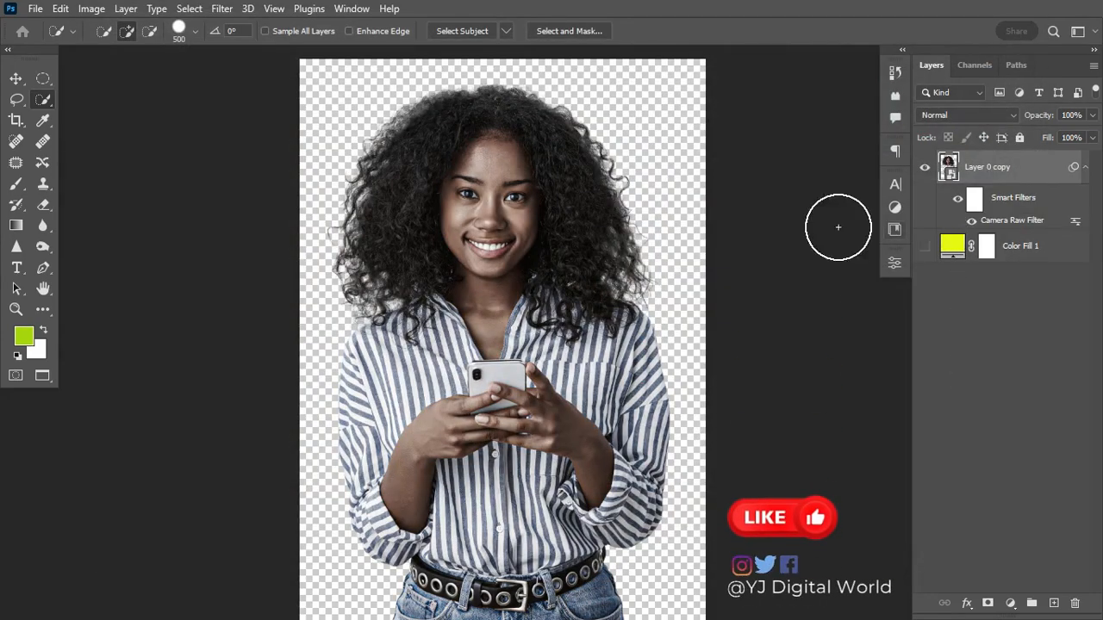
Show the yellow Color Fill 1 background and compare the woman with and without the Camera Raw Filter and with and without the background
left_click(925, 246)
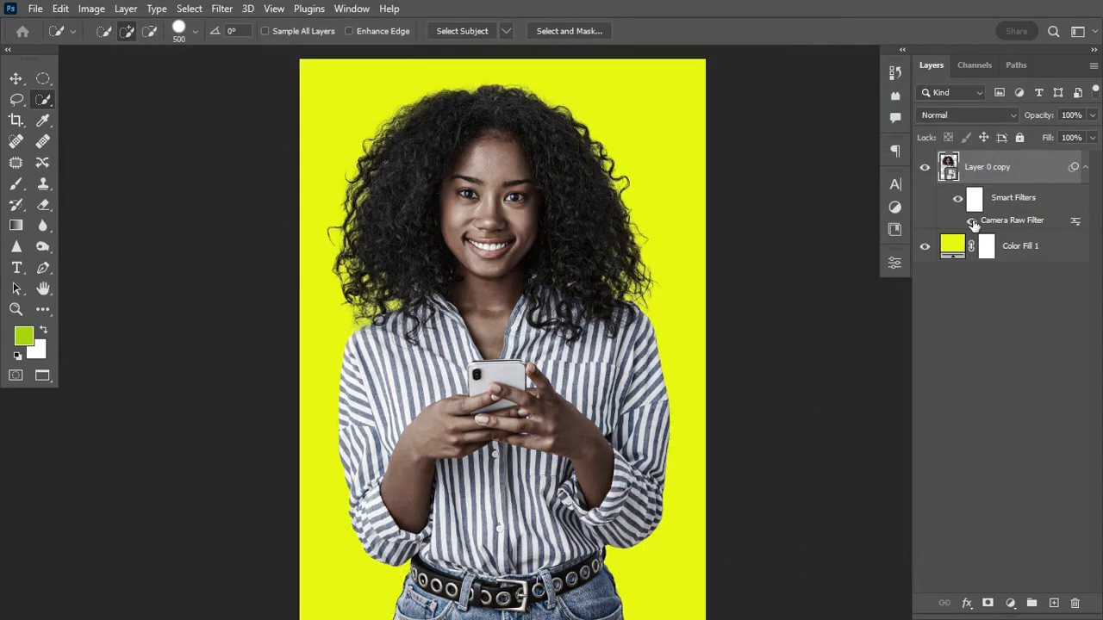
left_click(972, 220)
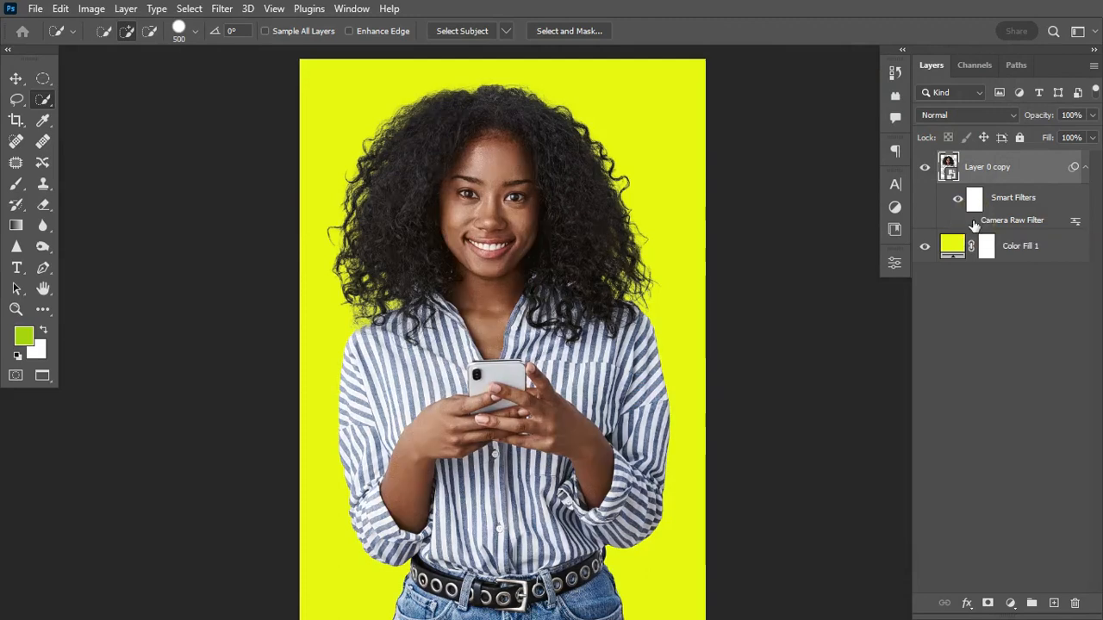
left_click(972, 222)
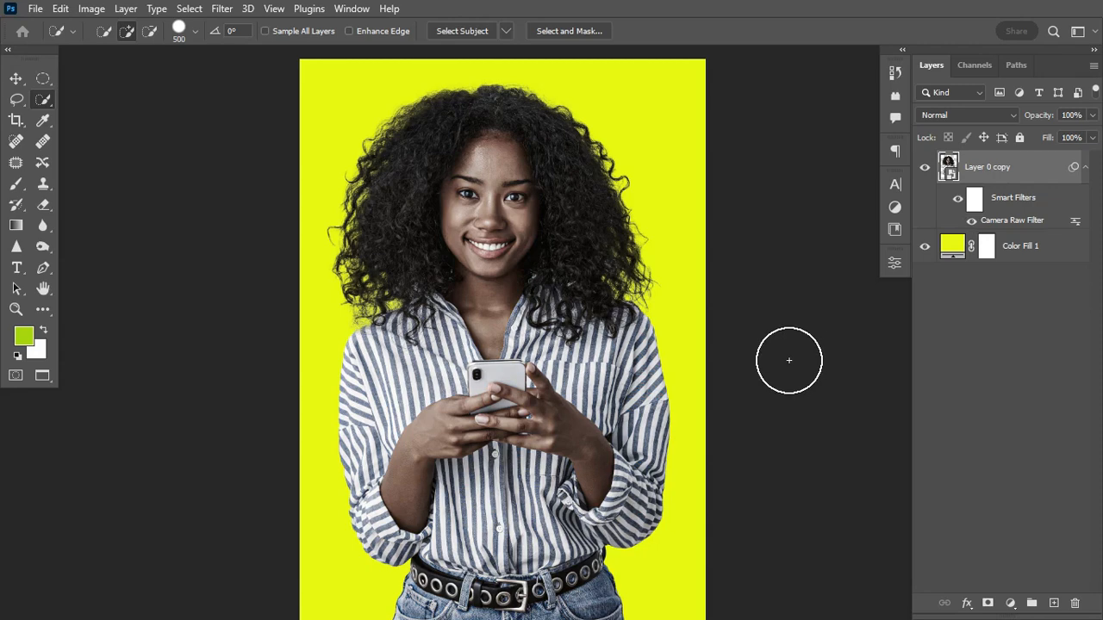
left_click(925, 248)
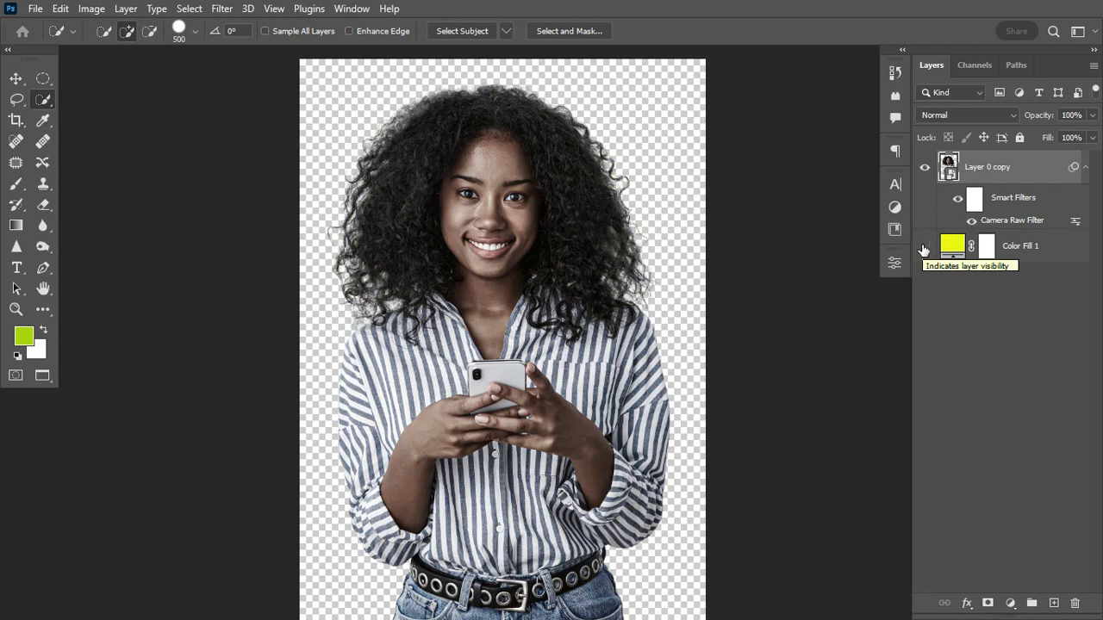
left_click(924, 249)
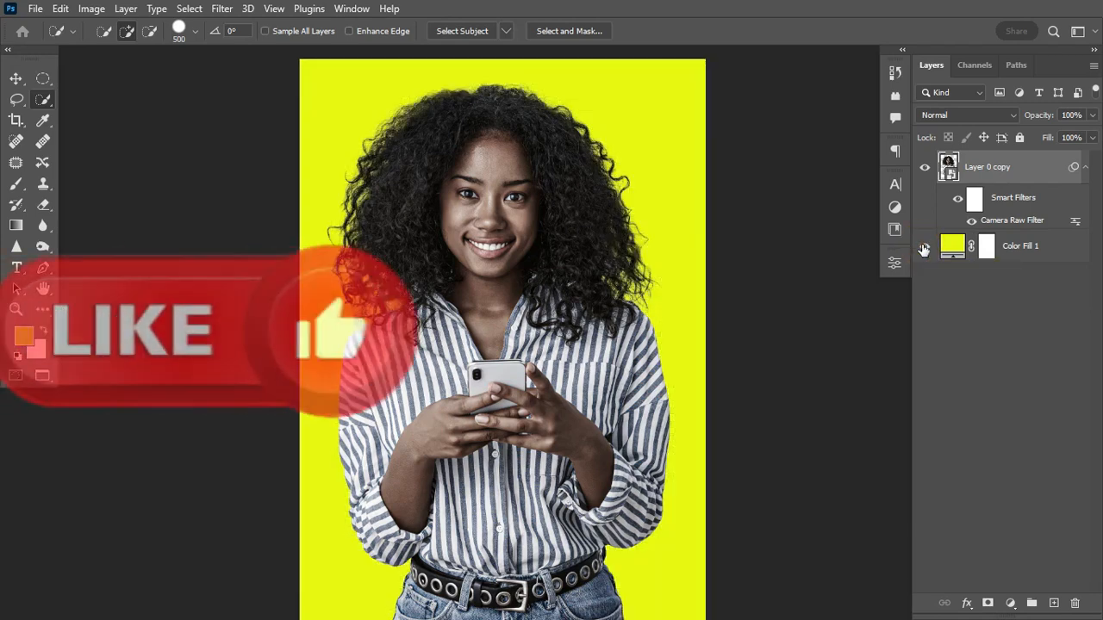